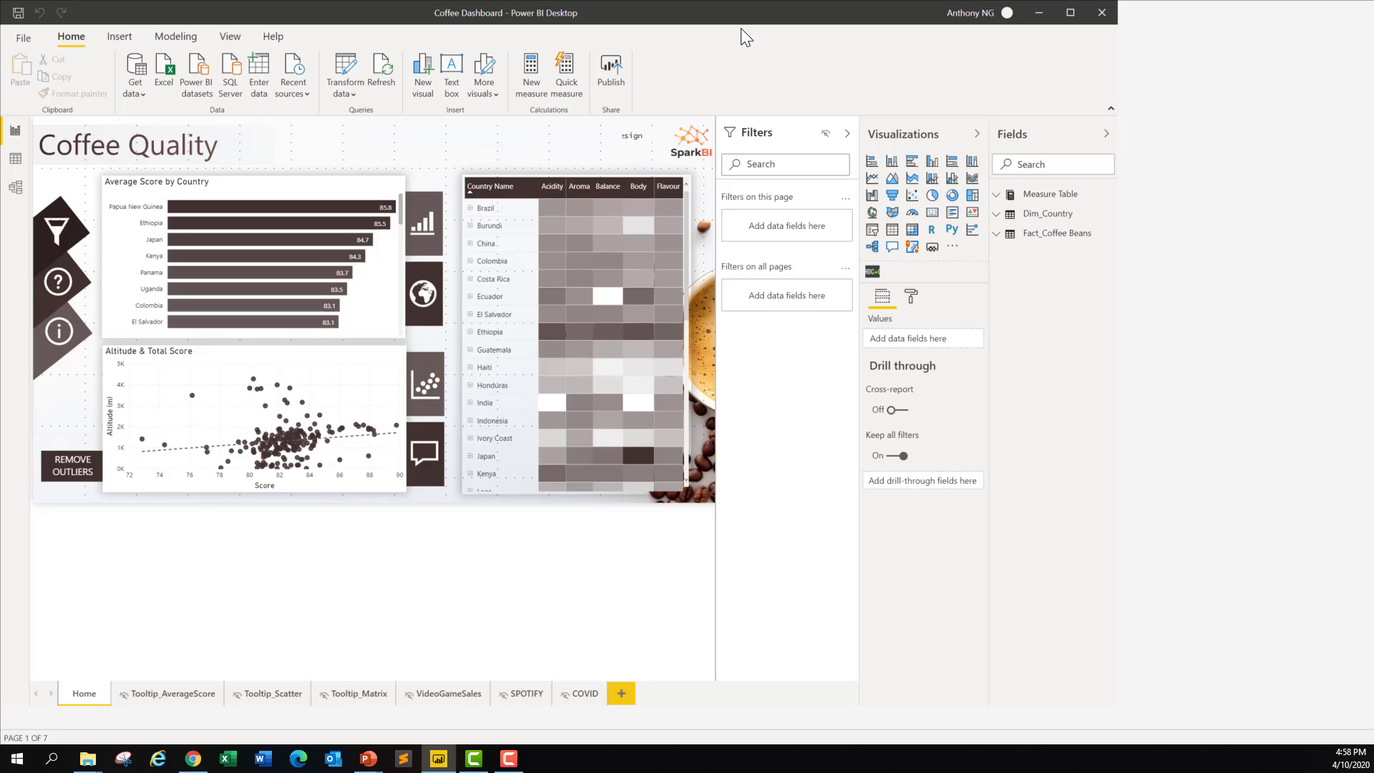
# Step: Maximize the window and collapse the Filters, Visualizations and Fields panes, staying on Home
pyautogui.doubleClick(740, 28)
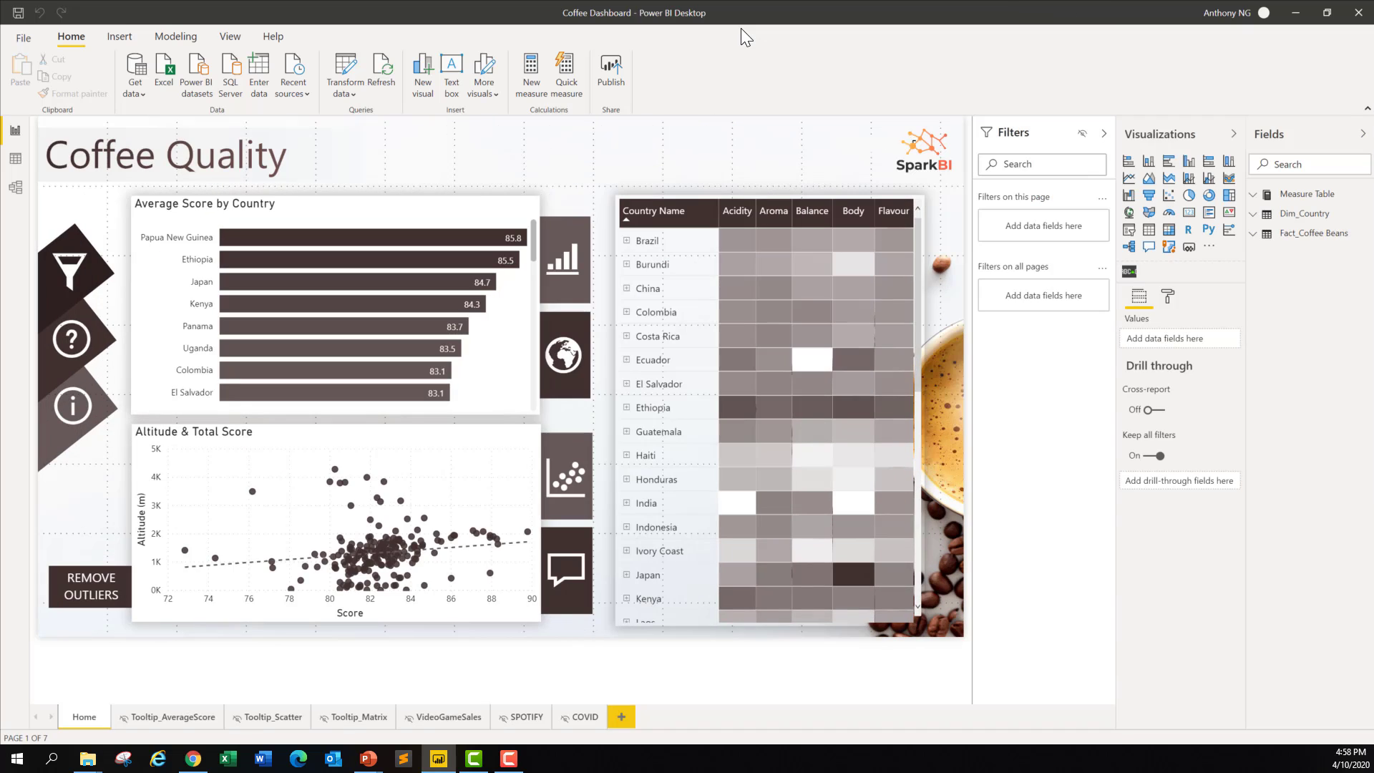
pyautogui.click(1104, 133)
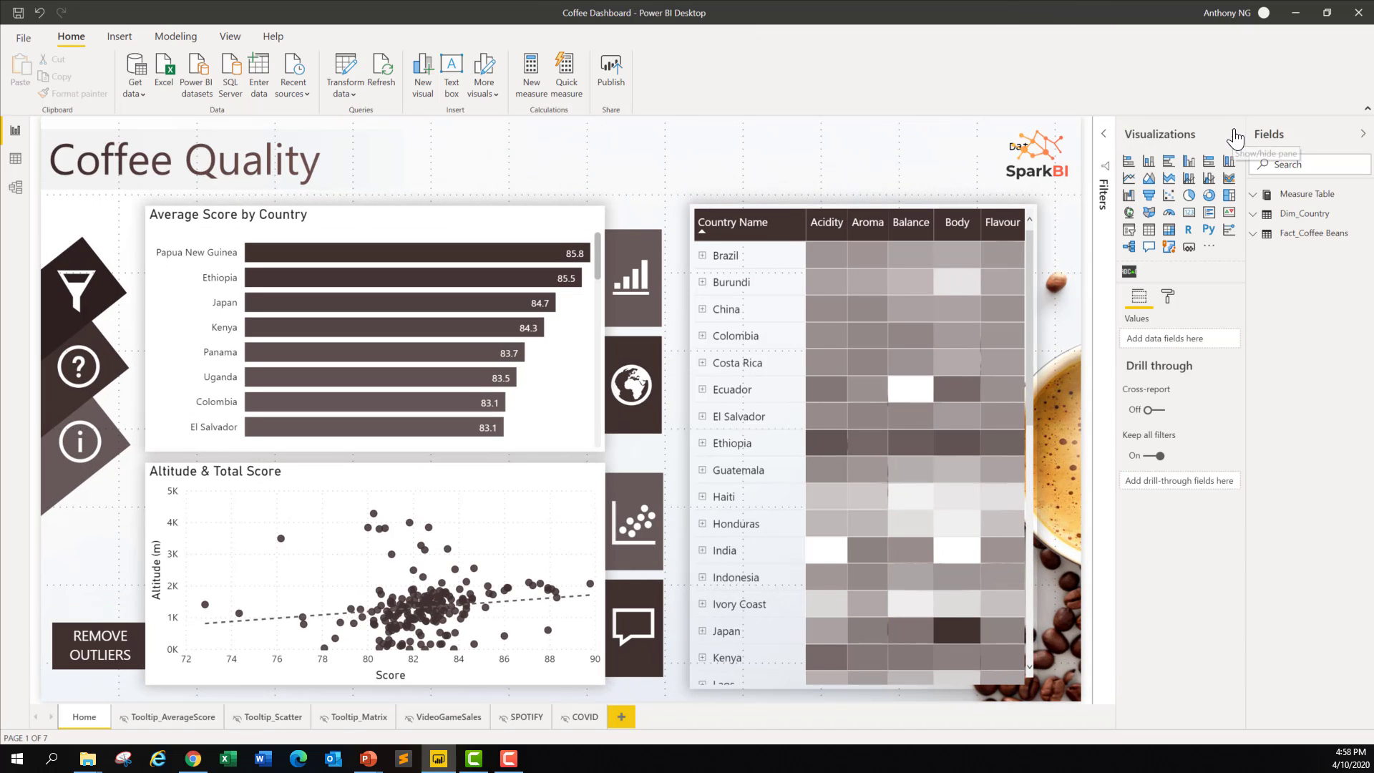
pyautogui.click(1235, 134)
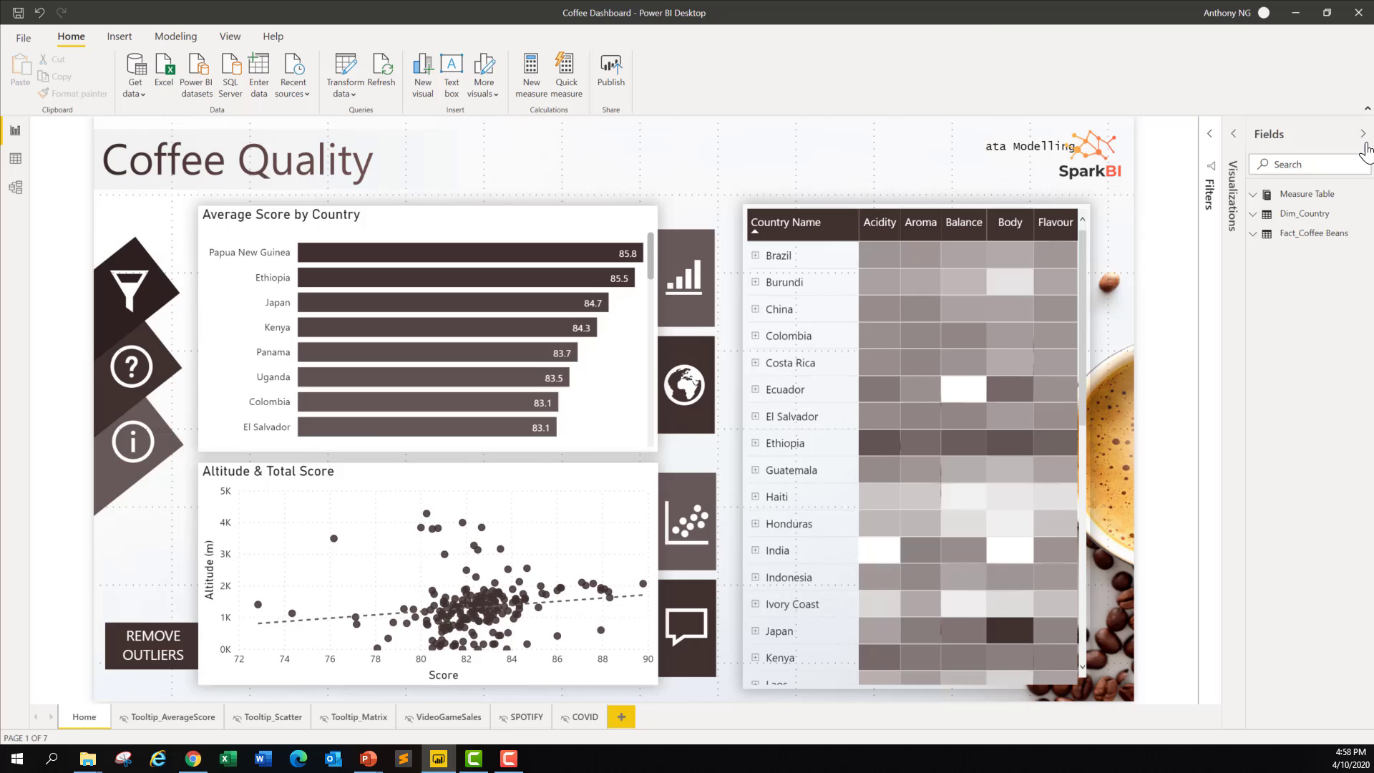
pyautogui.click(1363, 134)
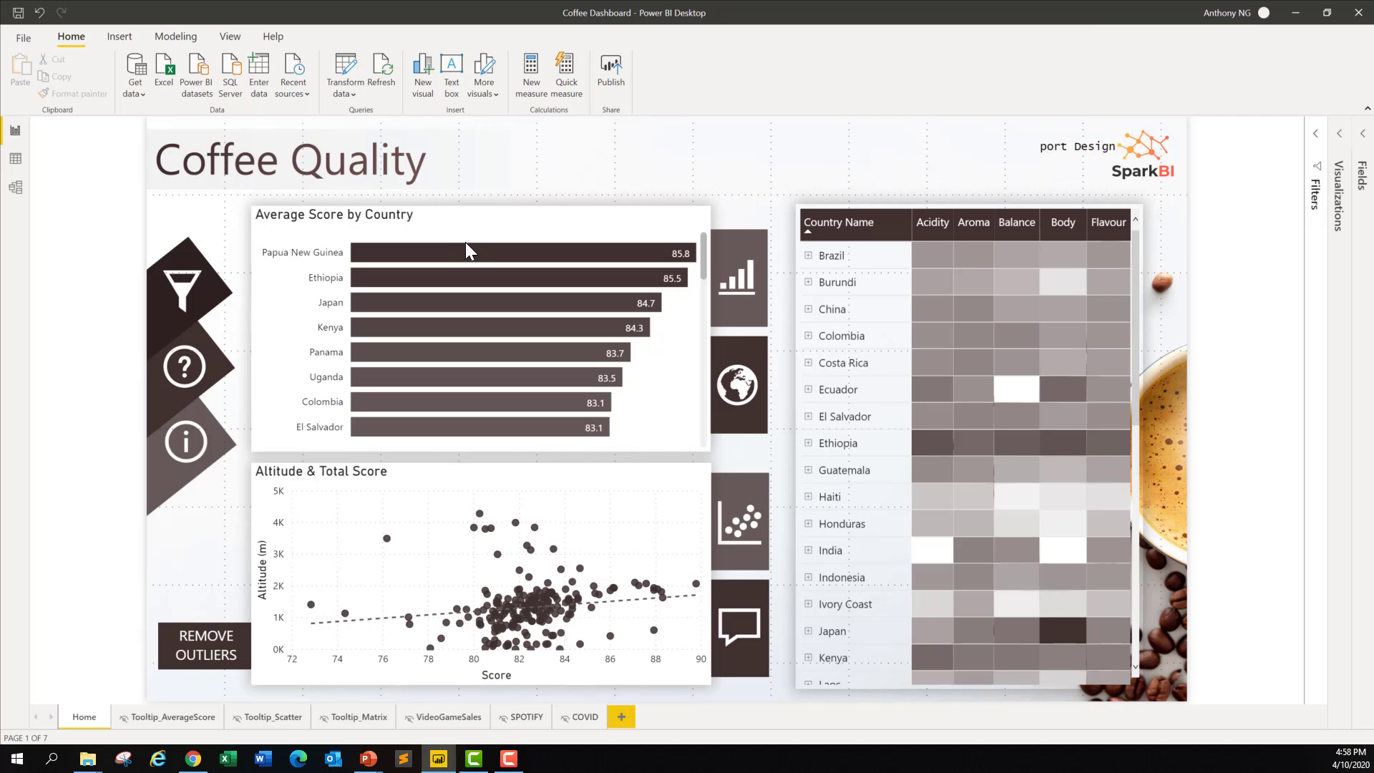
pyautogui.click(229, 36)
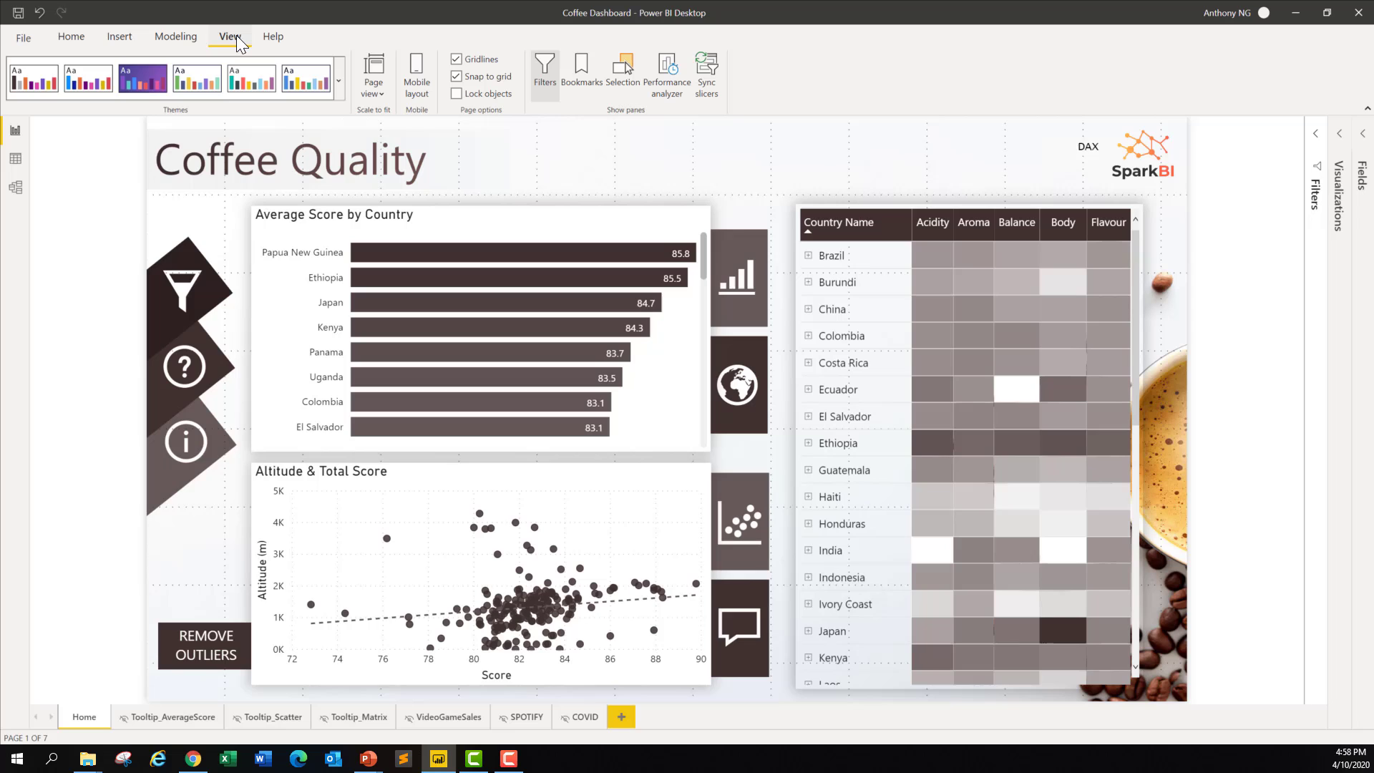
pyautogui.click(71, 36)
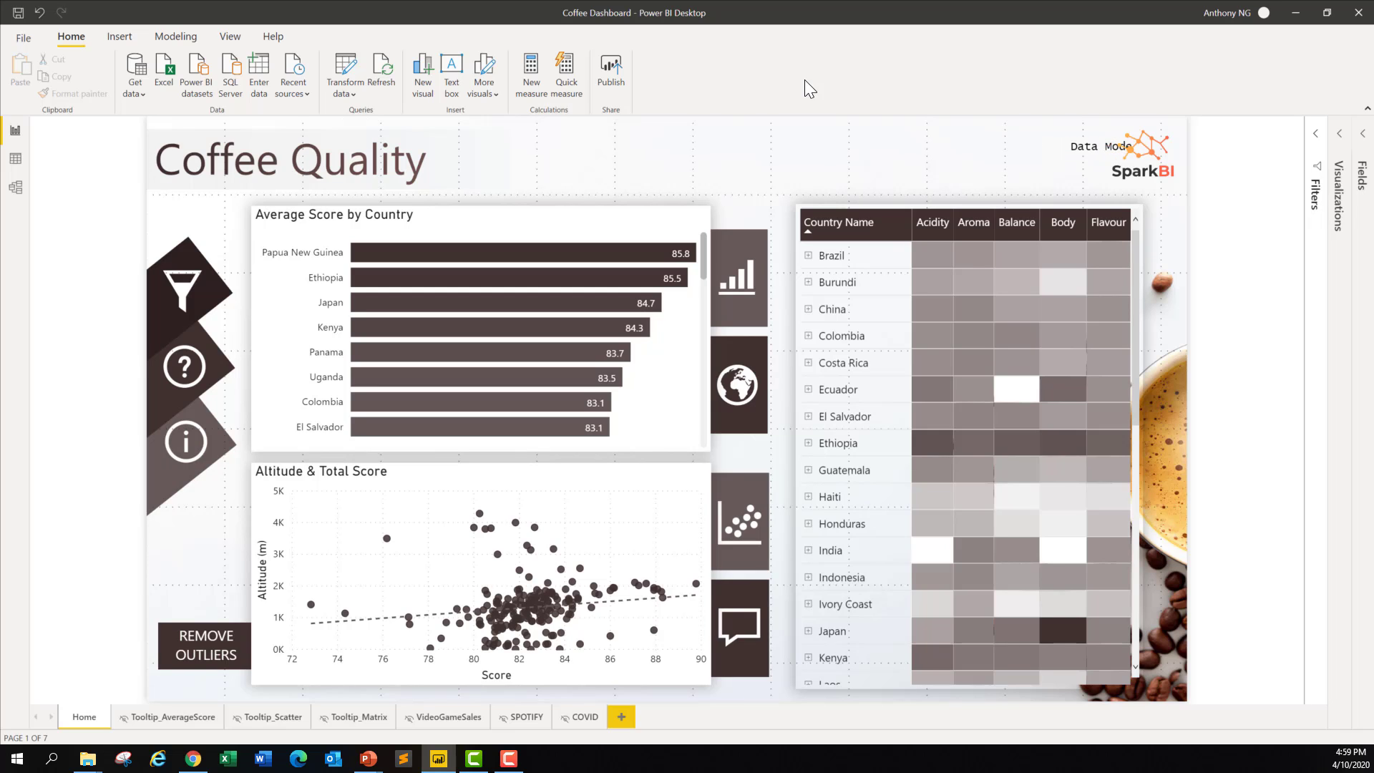
pyautogui.click(735, 280)
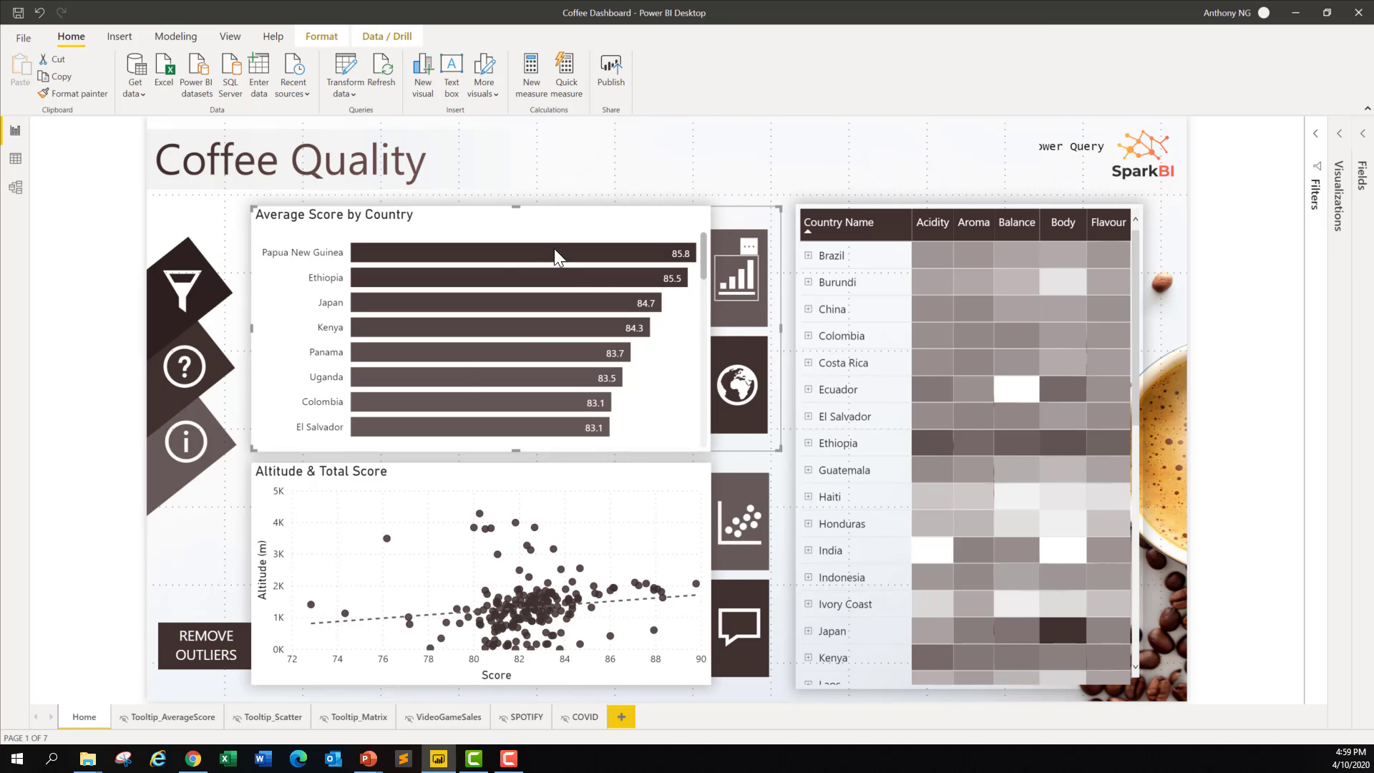
pyautogui.keyDown('ctrl'); pyautogui.click(738, 384); pyautogui.keyUp('ctrl')
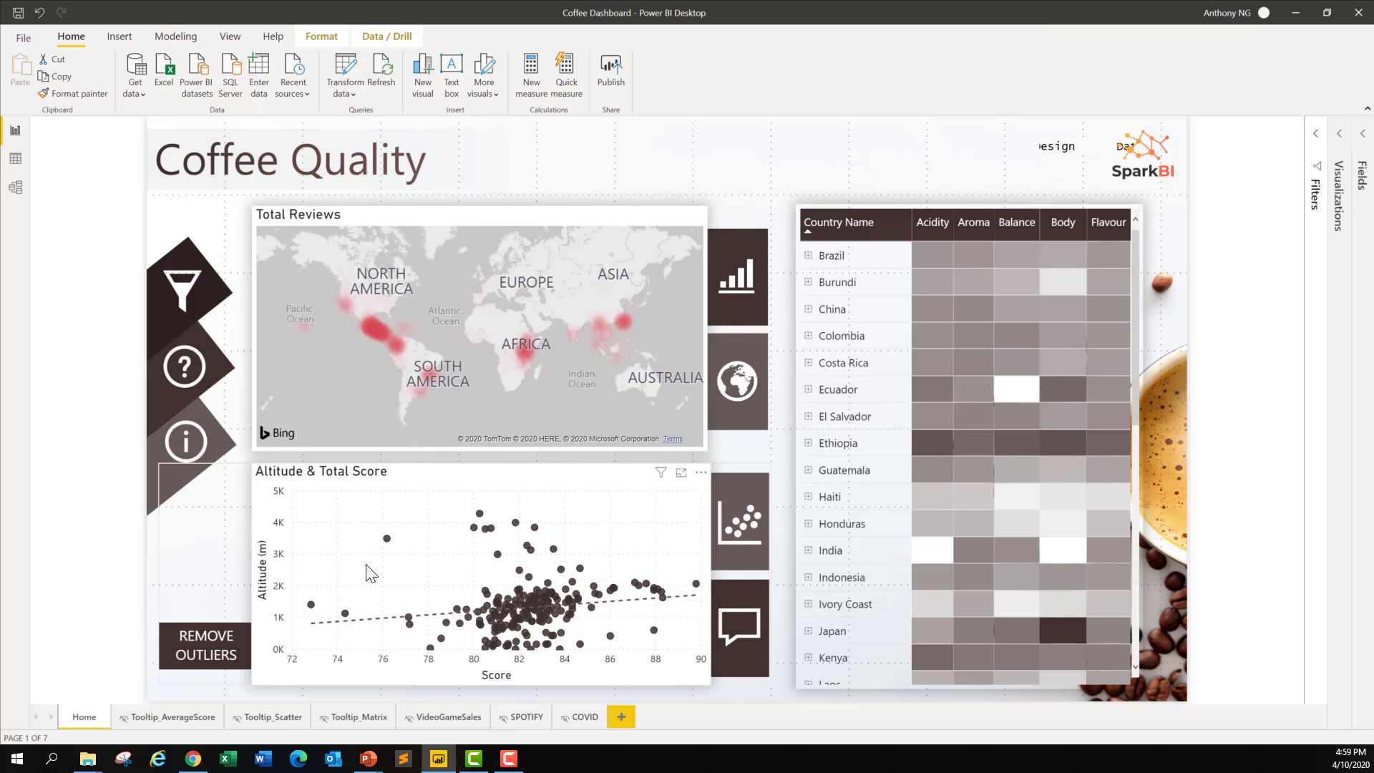
pyautogui.keyDown('ctrl'); pyautogui.click(192, 655); pyautogui.keyUp('ctrl')
pyautogui.moveTo(698, 593)
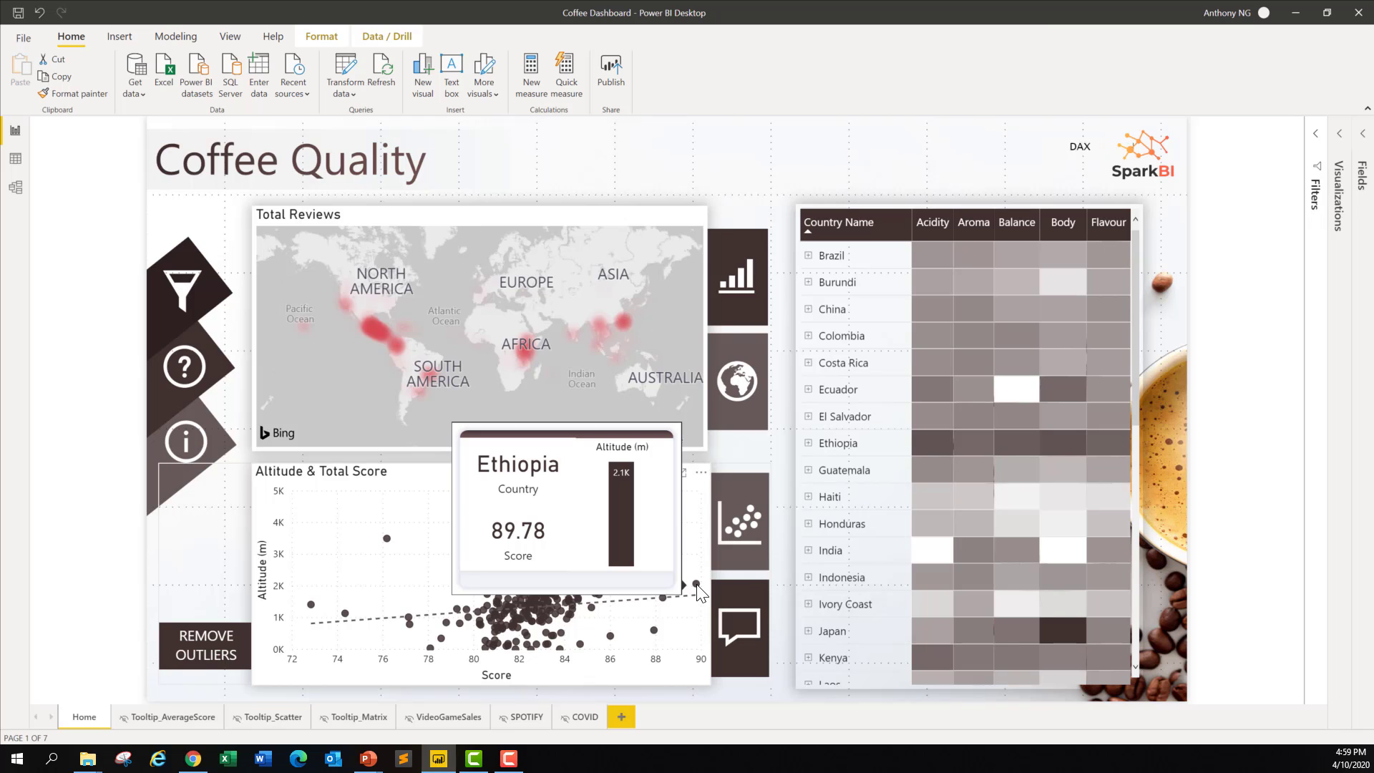
pyautogui.keyDown('ctrl'); pyautogui.click(738, 275); pyautogui.keyUp('ctrl')
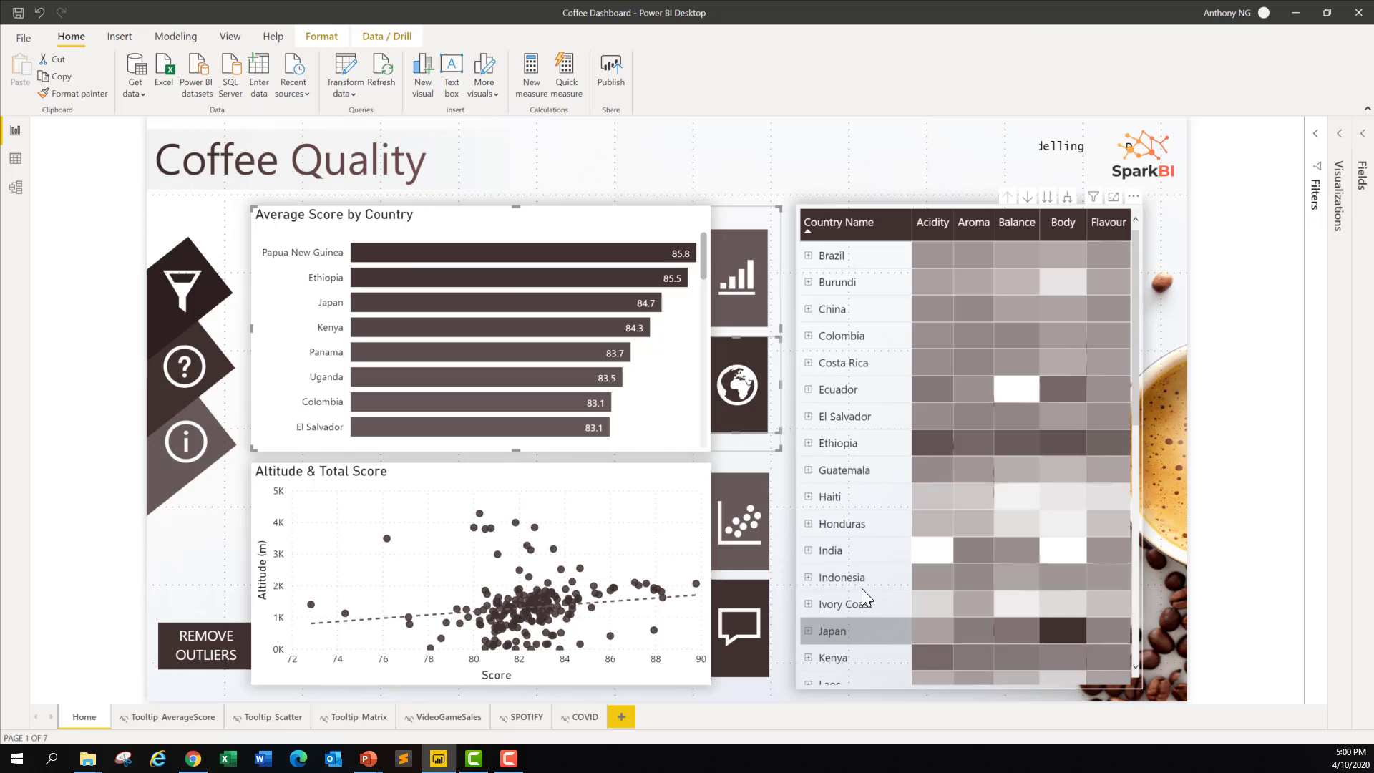
# Step: Expand Papua New Guinea in the matrix to view its regions, then collapse it
pyautogui.scroll(-3, 903, 537)
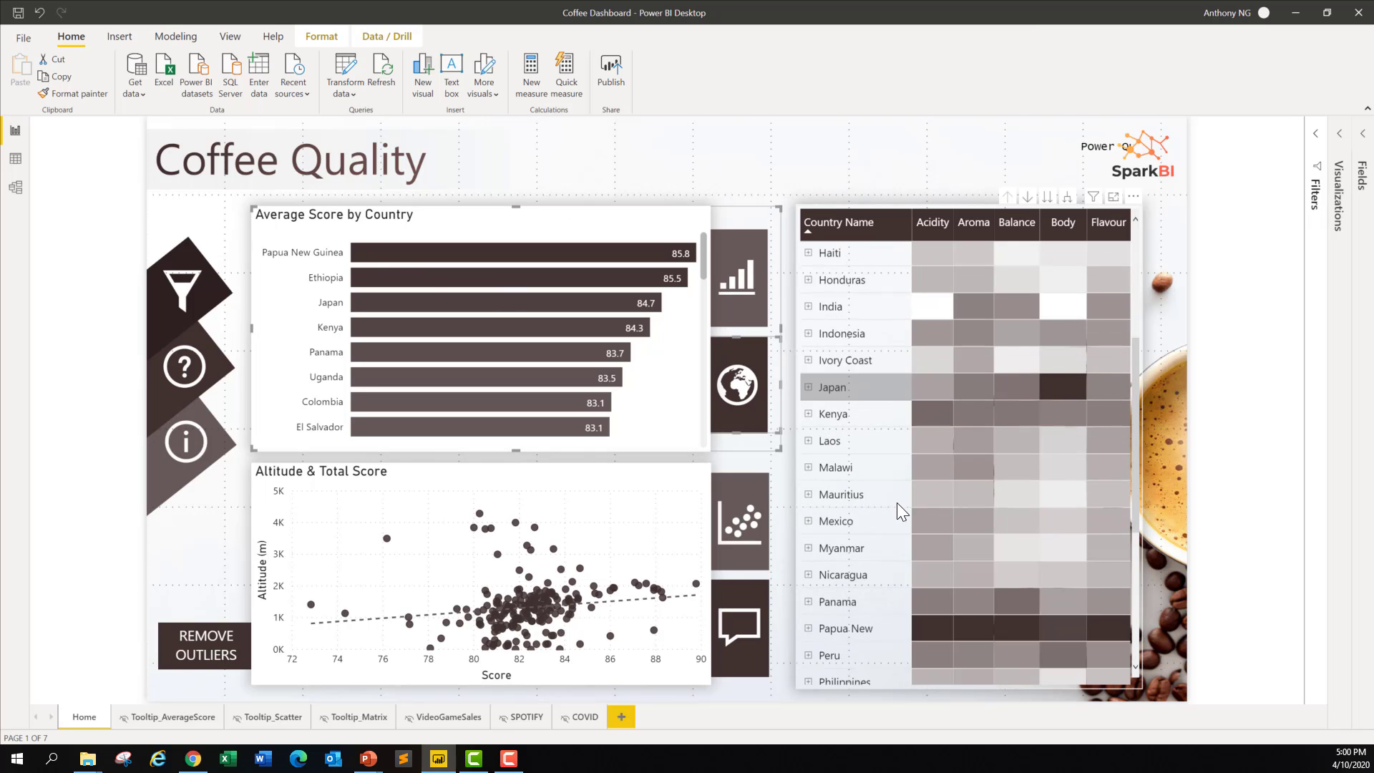
pyautogui.scroll(-3, 891, 506)
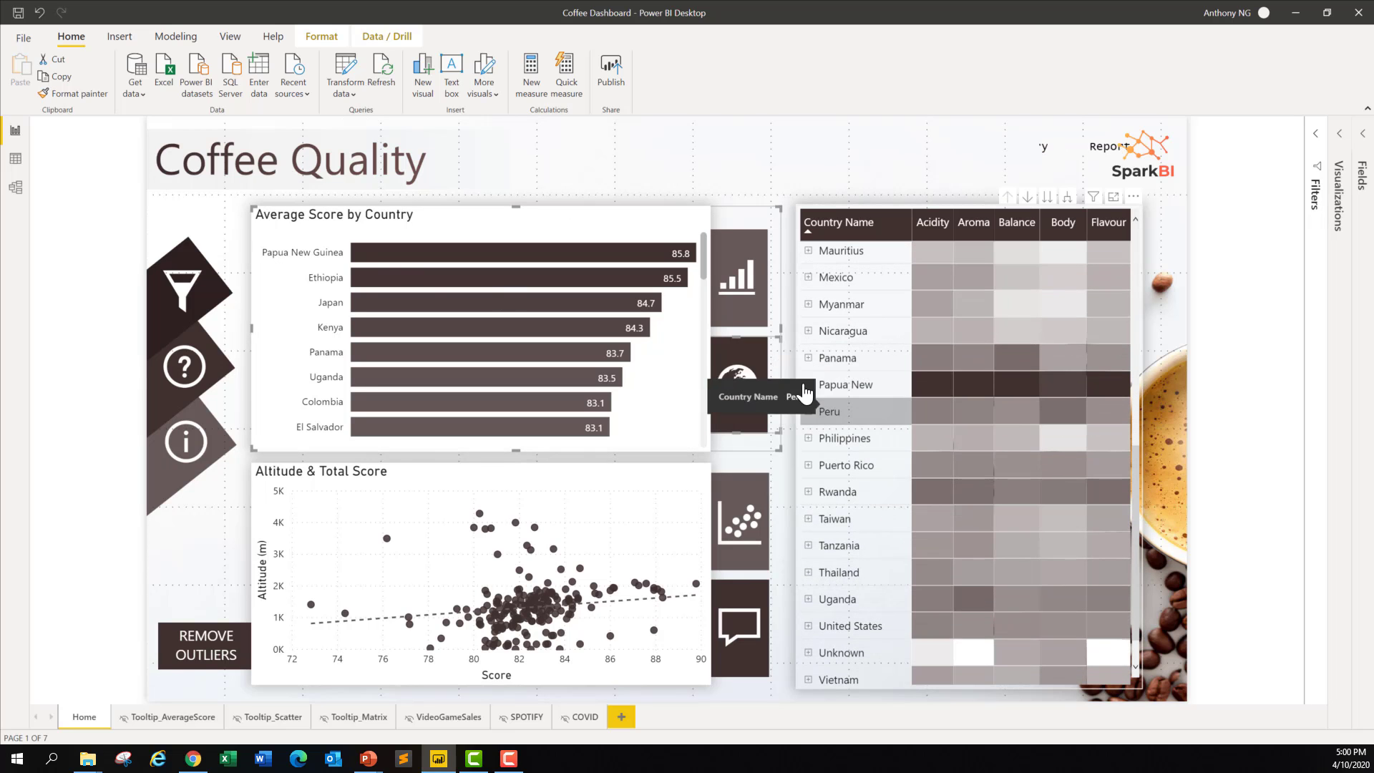
pyautogui.click(807, 386)
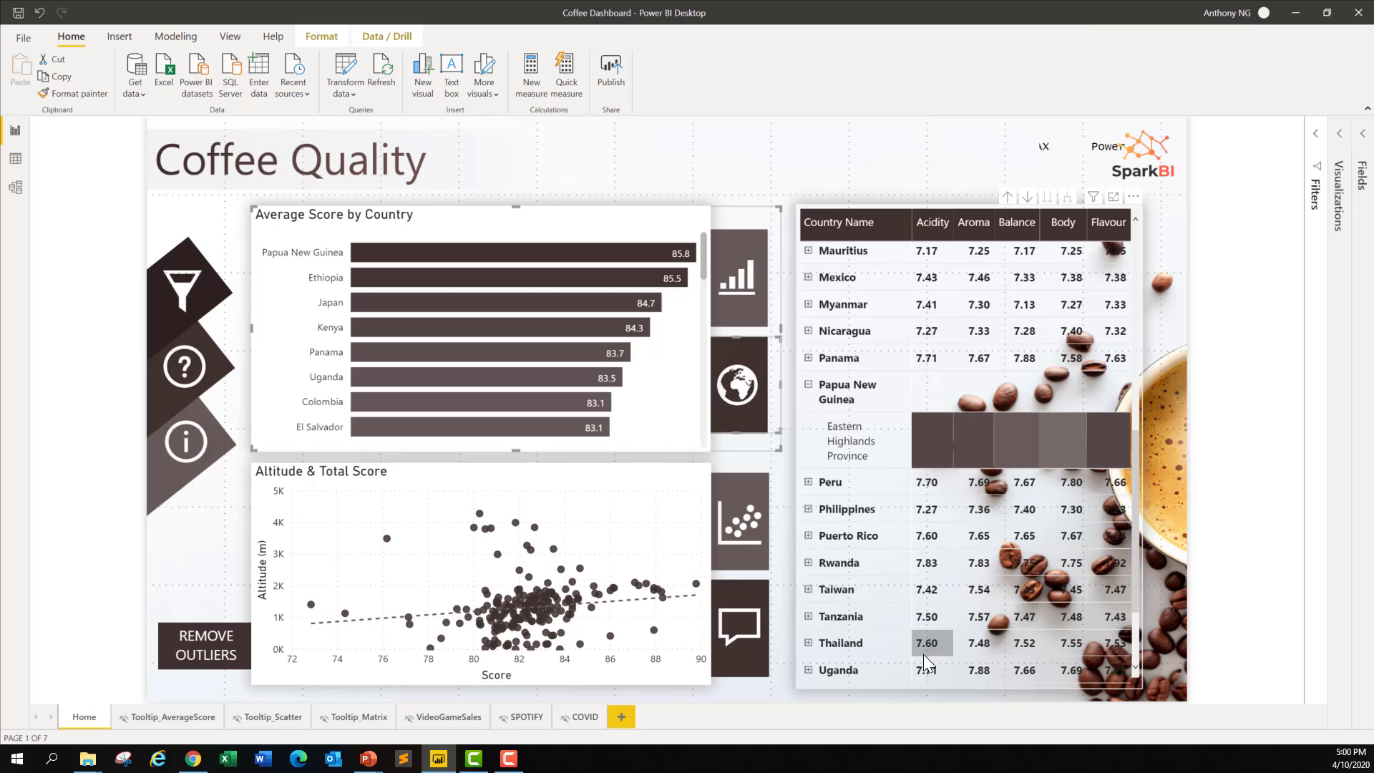
pyautogui.moveTo(1013, 651)
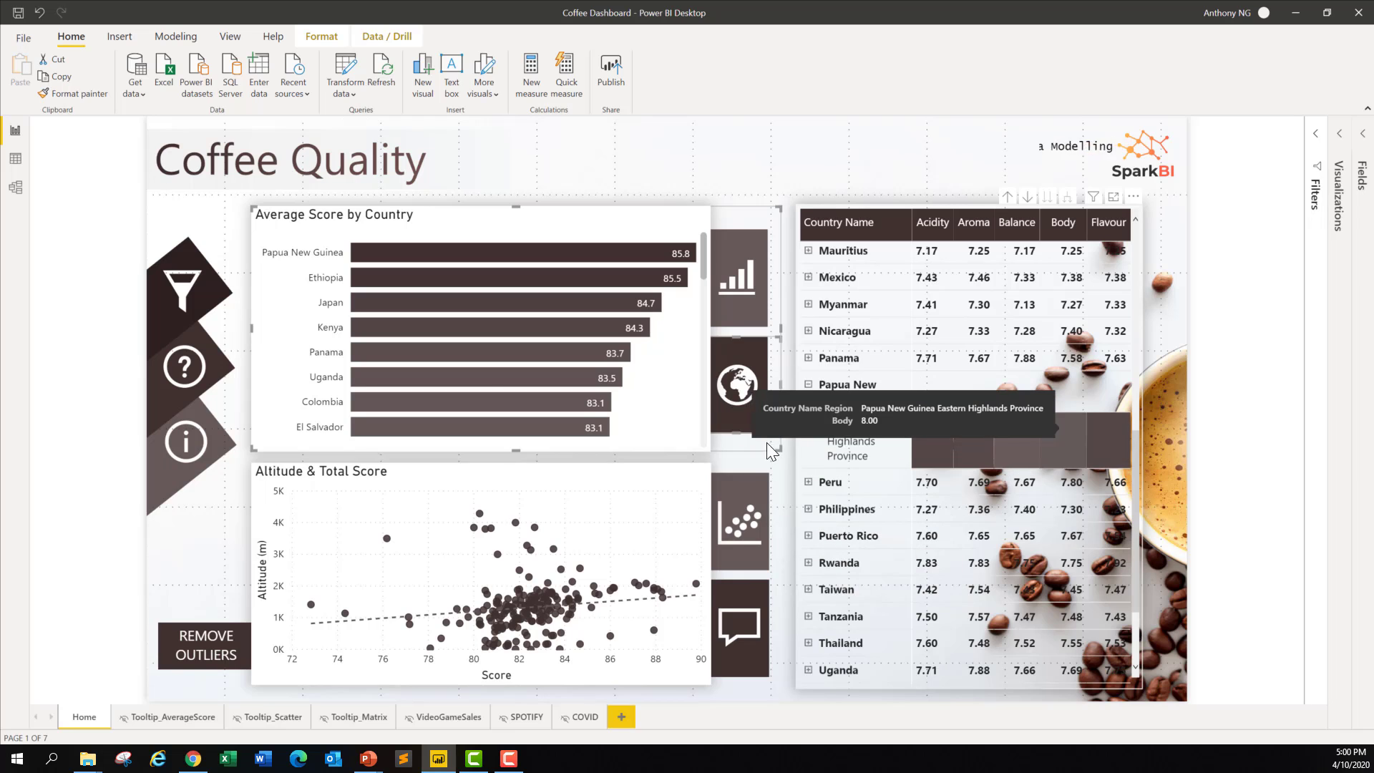
pyautogui.click(809, 386)
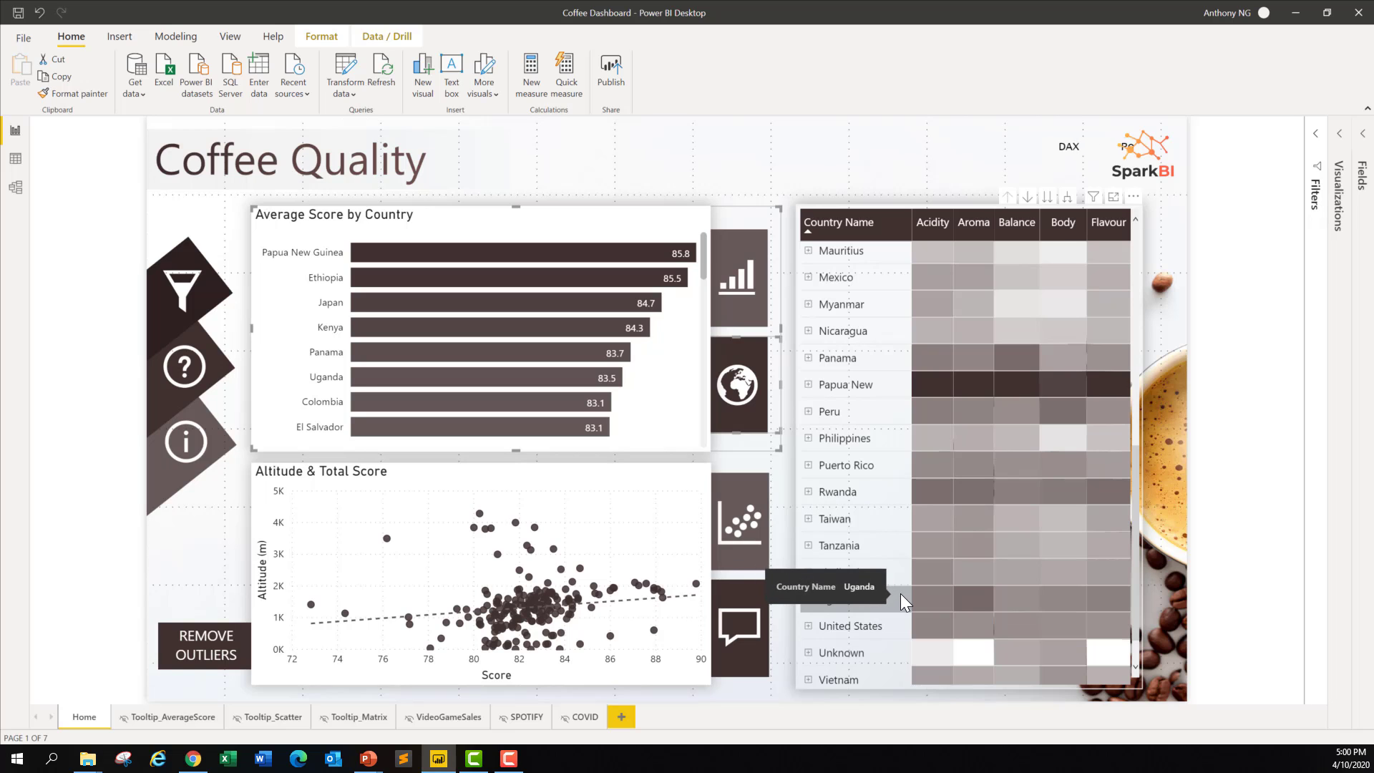
# Step: Expand Ethiopia to browse its coffee regions, then collapse it back to one row
pyautogui.scroll(1, 901, 594)
pyautogui.scroll(8, 901, 596)
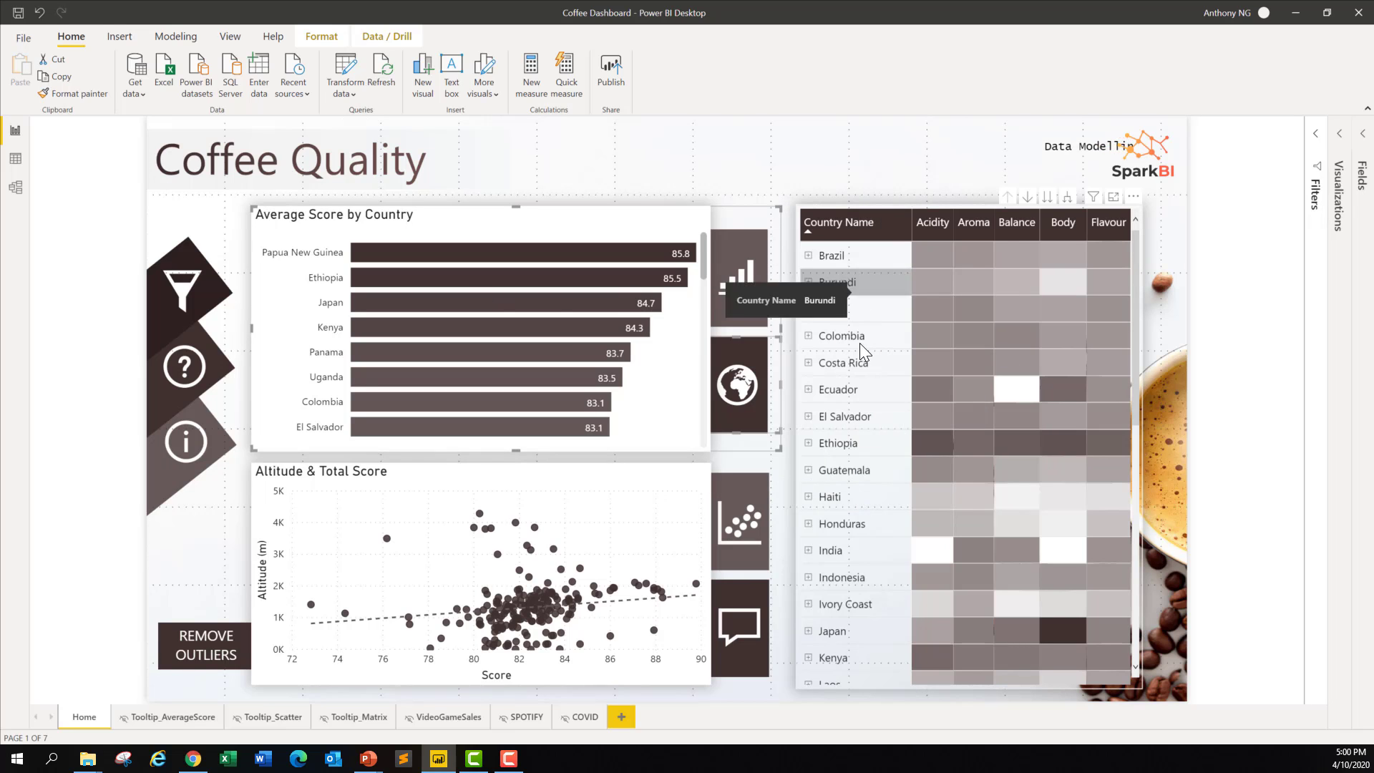
pyautogui.click(808, 444)
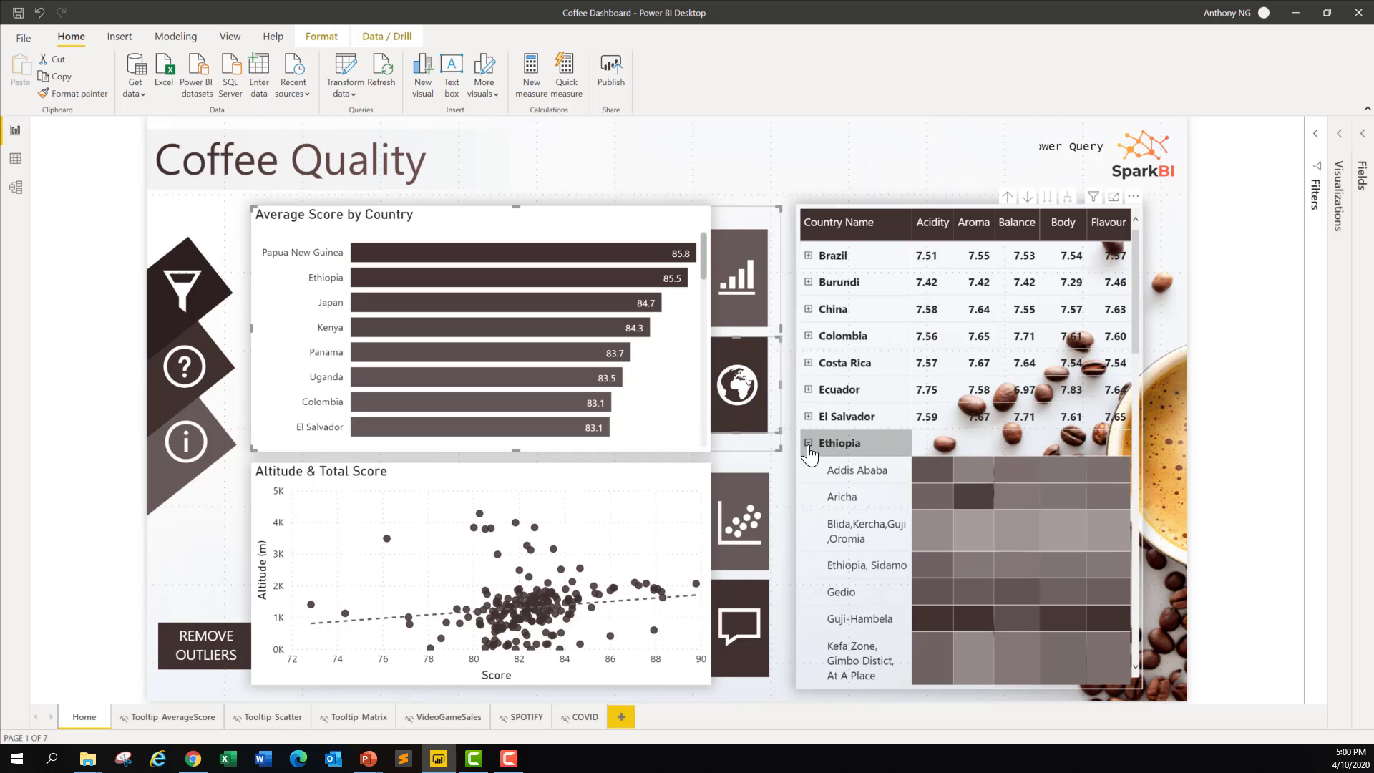
pyautogui.scroll(-3, 885, 500)
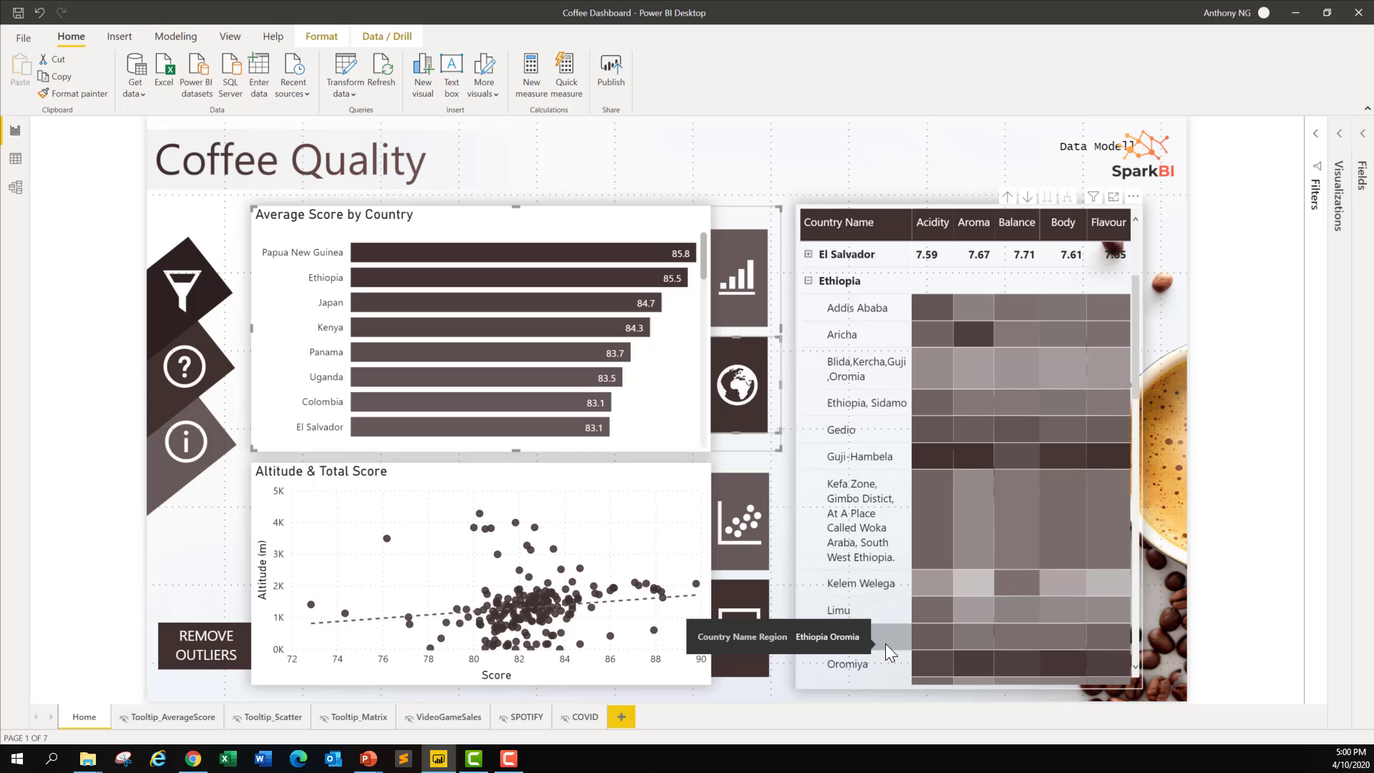
pyautogui.scroll(-3, 886, 643)
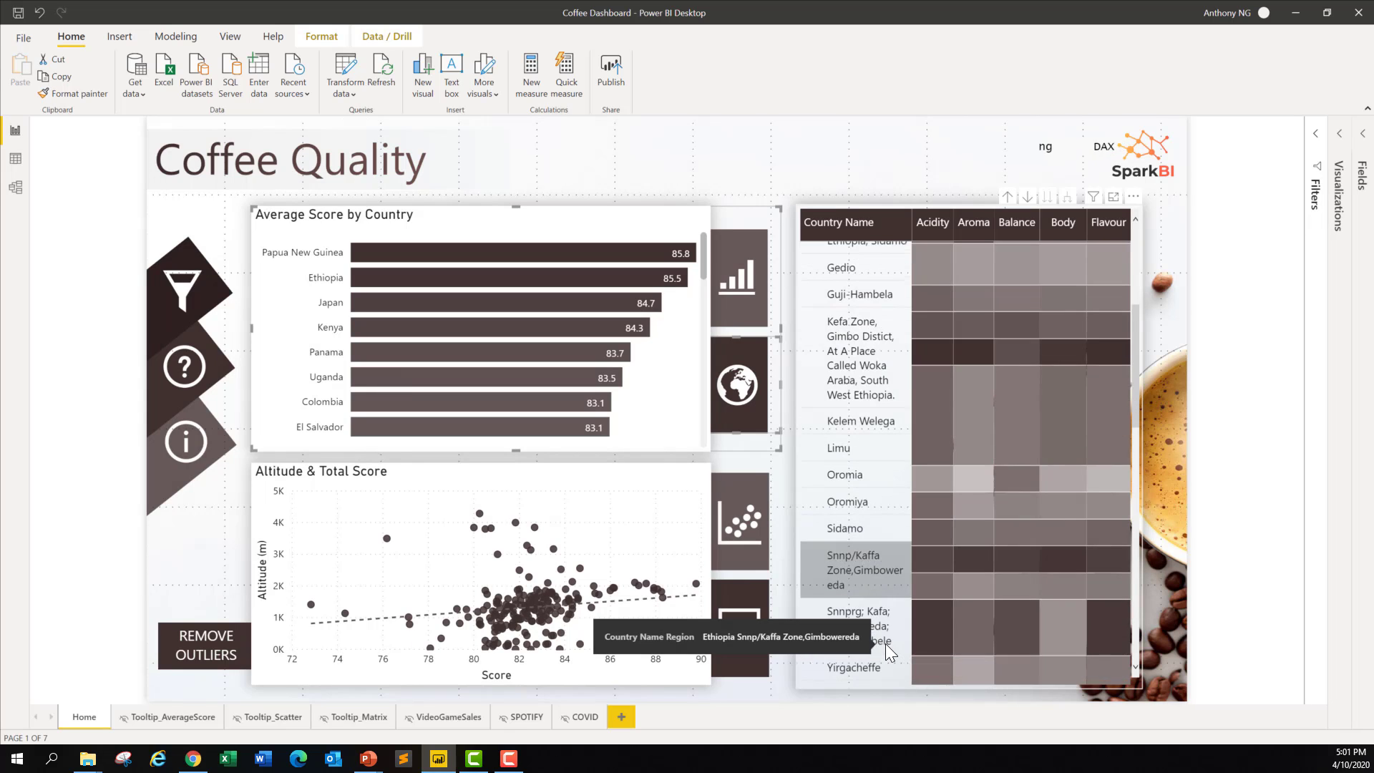
pyautogui.scroll(-3, 871, 443)
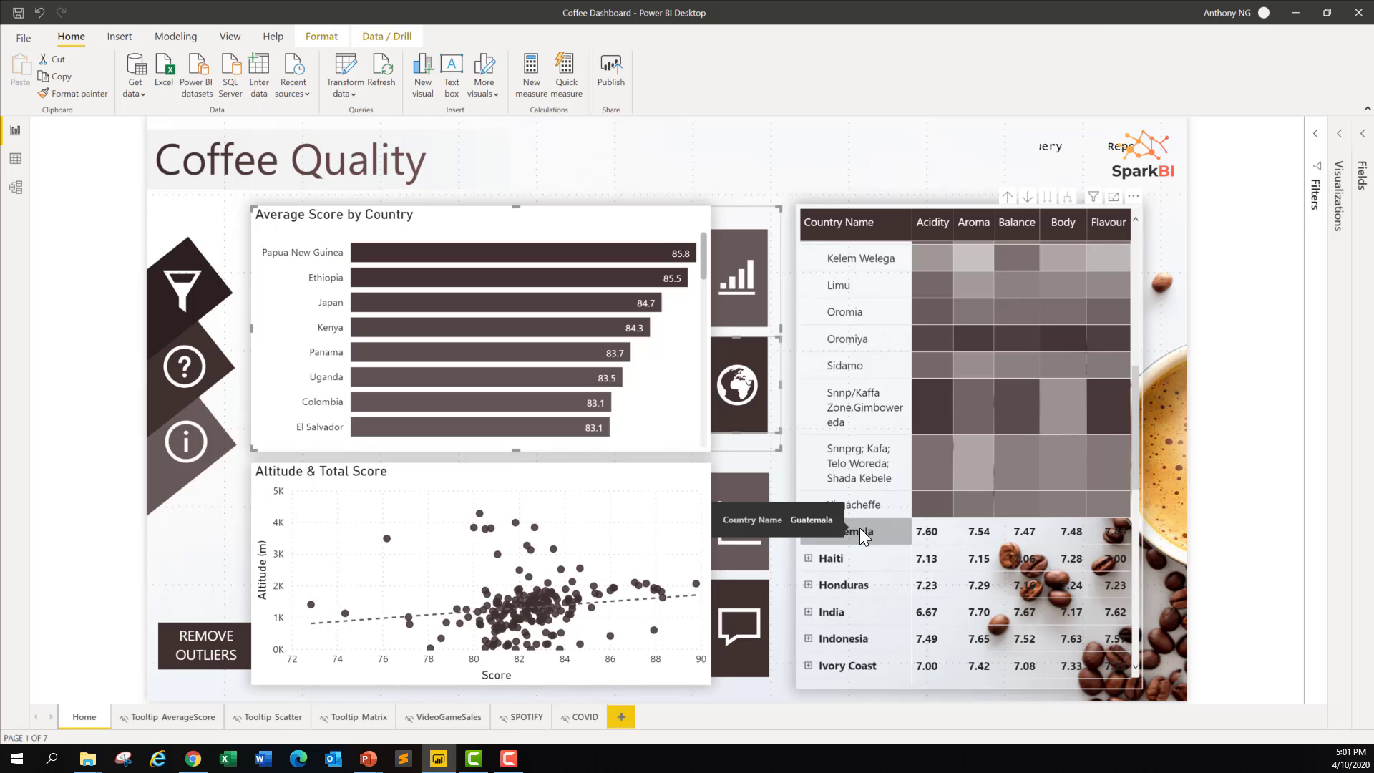
pyautogui.scroll(4, 860, 527)
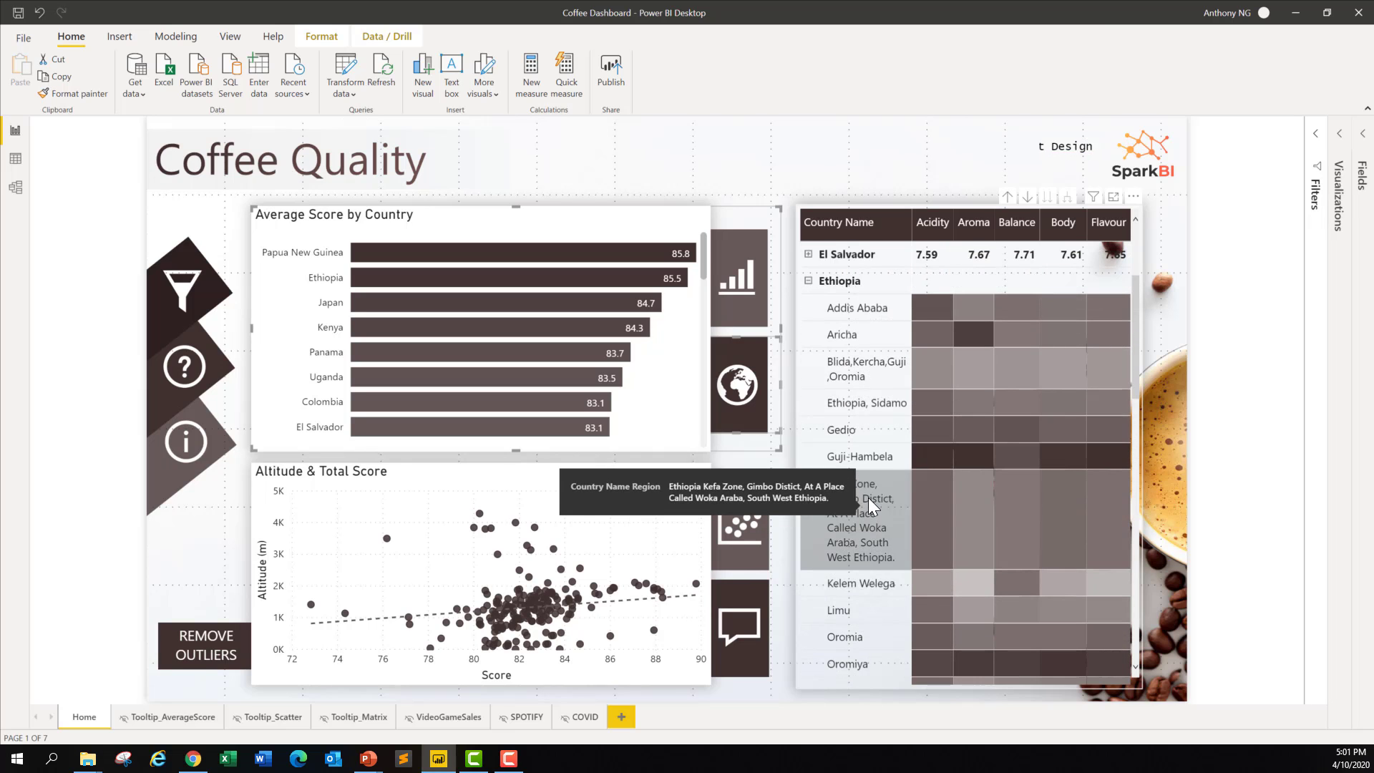
pyautogui.scroll(3, 869, 497)
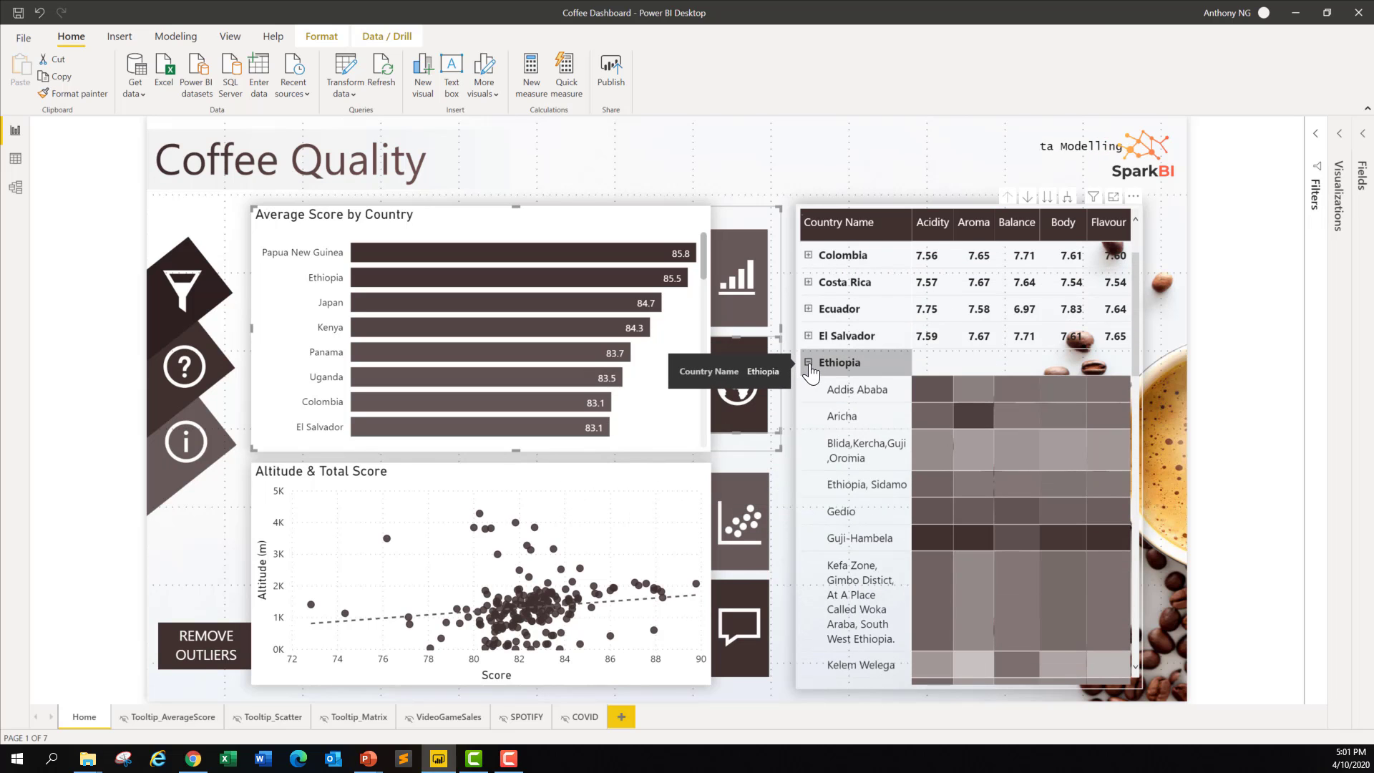
pyautogui.click(809, 362)
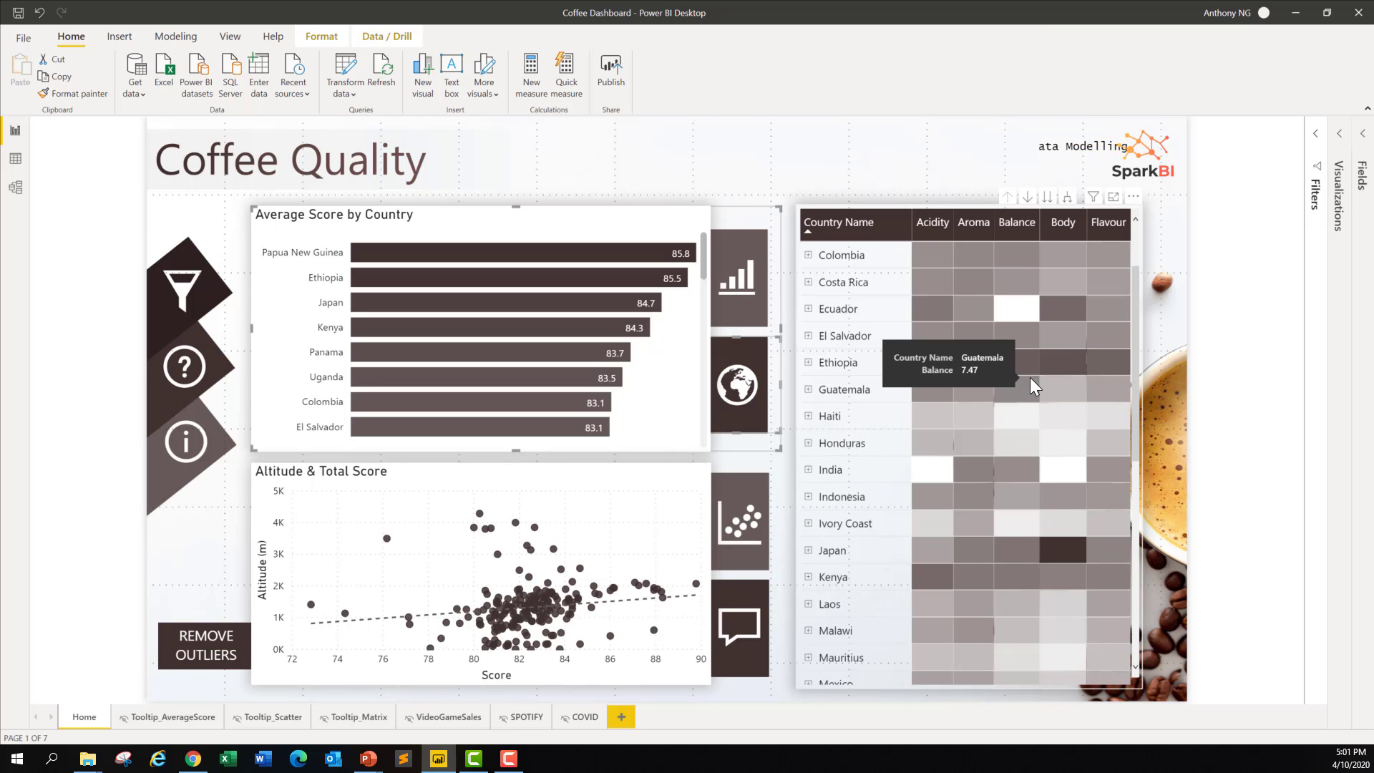
# Step: Deselect the visuals on the Coffee Quality report page
pyautogui.click(745, 156)
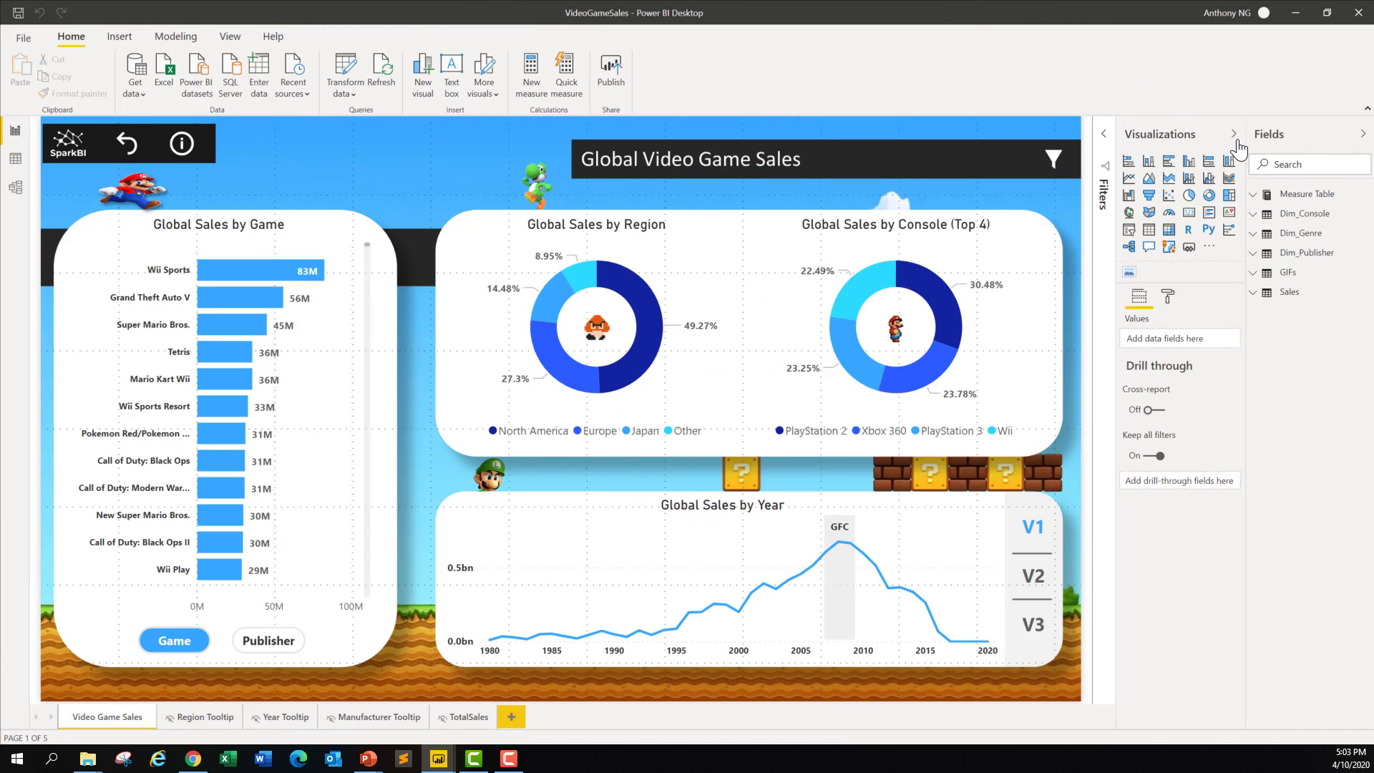
# Step: Hide the Visualizations and Fields panes and scroll through the game bar list
pyautogui.click(1233, 134)
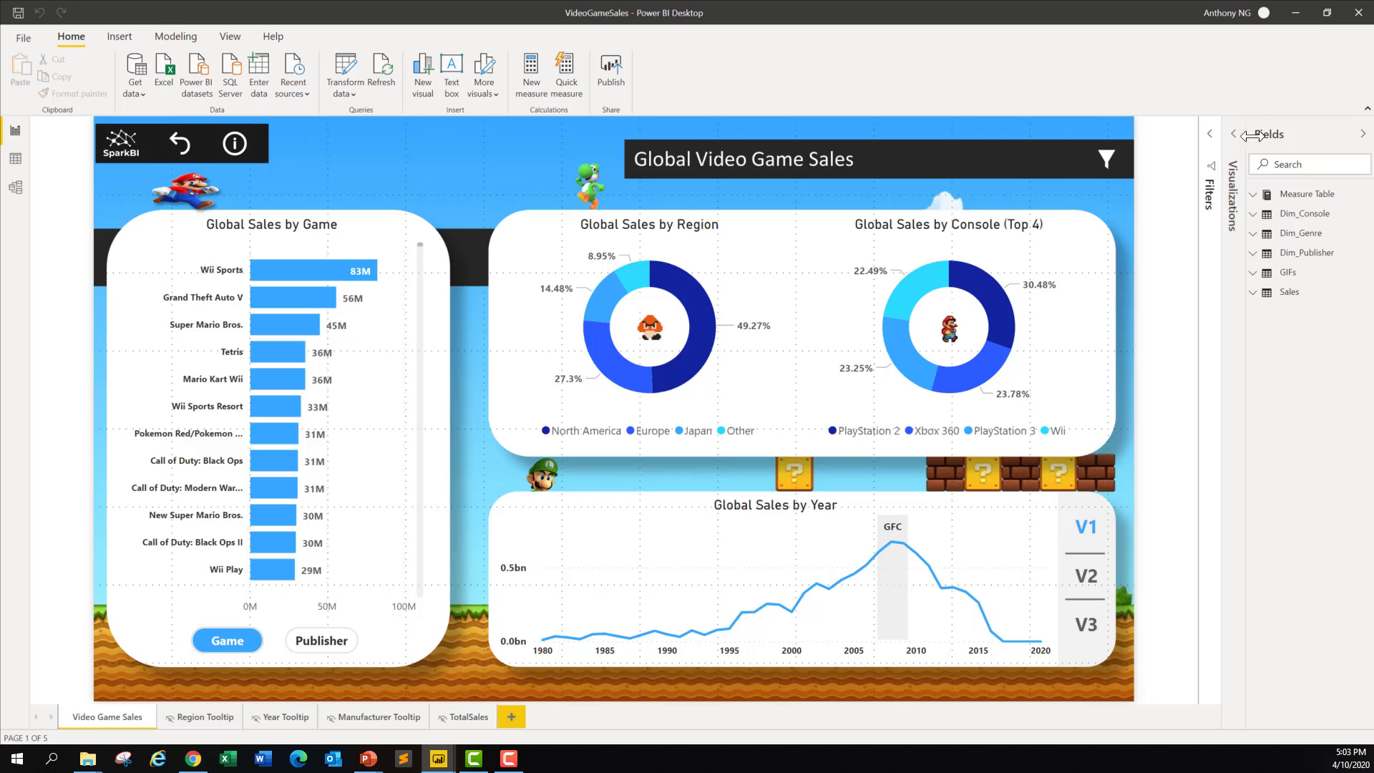
pyautogui.click(1363, 134)
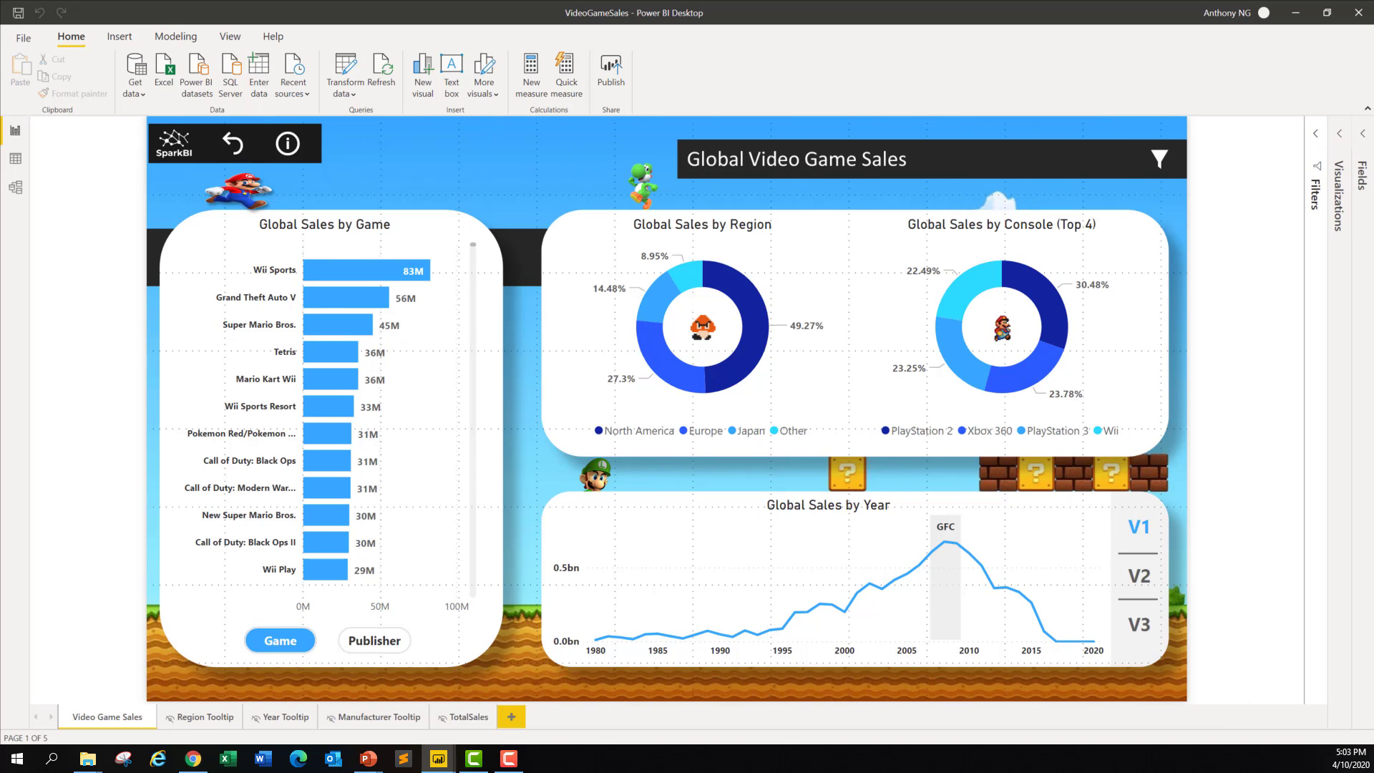
pyautogui.moveTo(471, 245); pyautogui.dragTo(473, 430)
pyautogui.scroll(10, 481, 454)
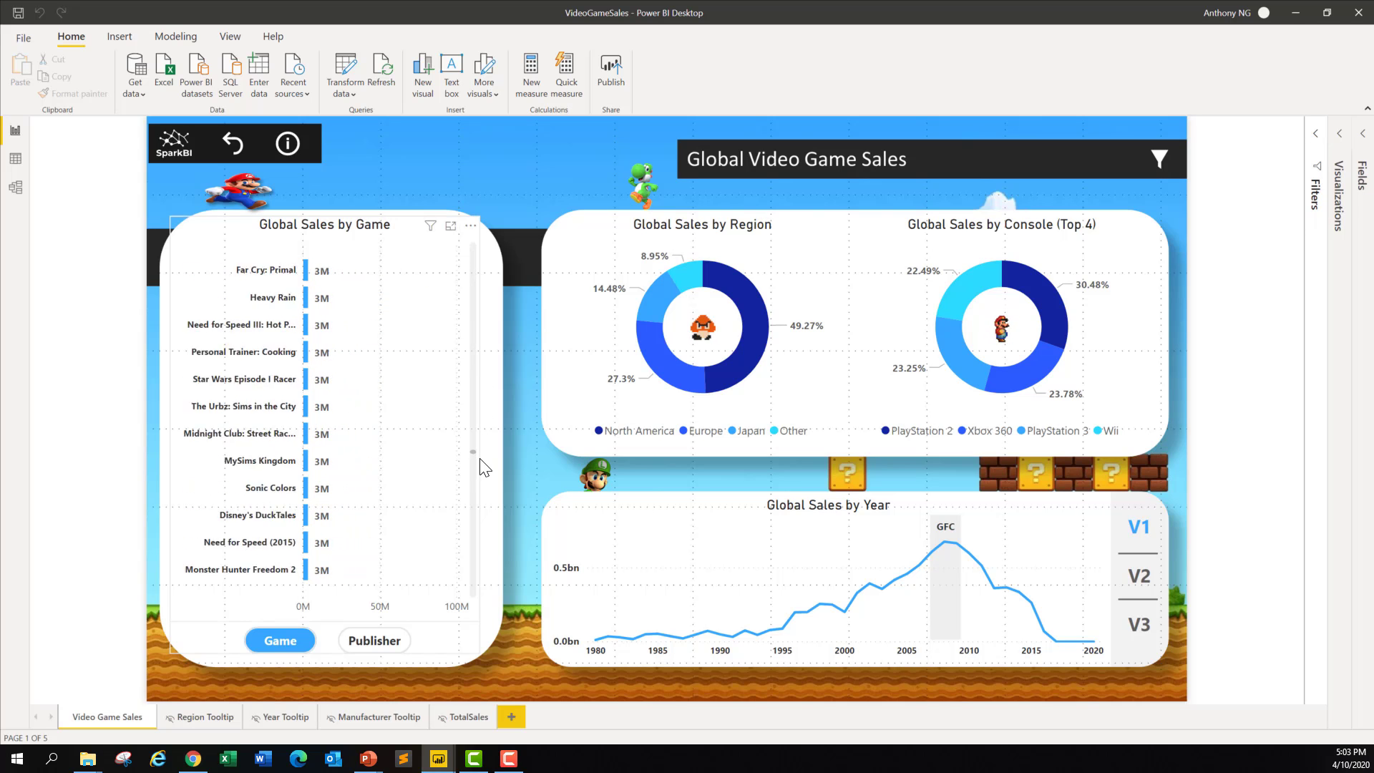
pyautogui.scroll(15, 494, 258)
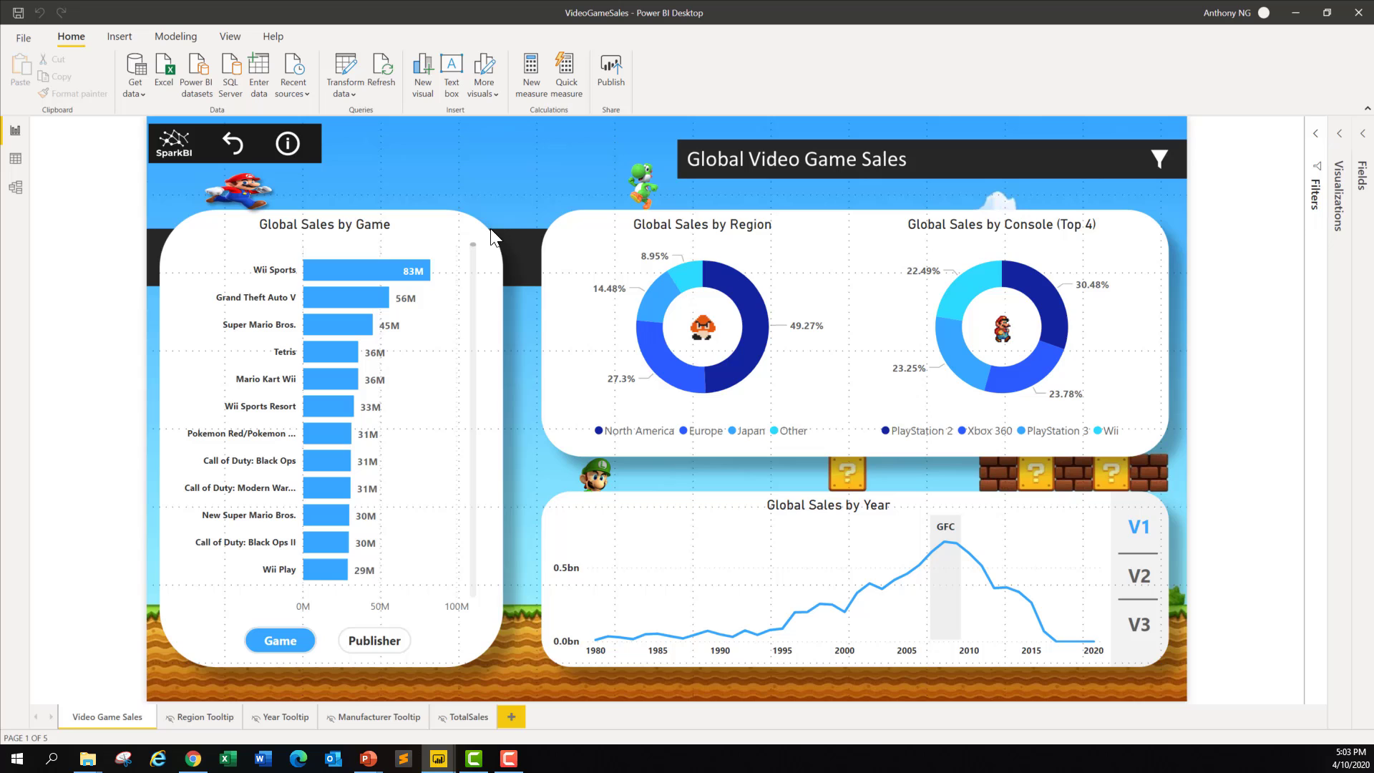
# Step: Switch the bottom chart to the V2 CPU-versus-console-sales scatter plot
pyautogui.click(1140, 583)
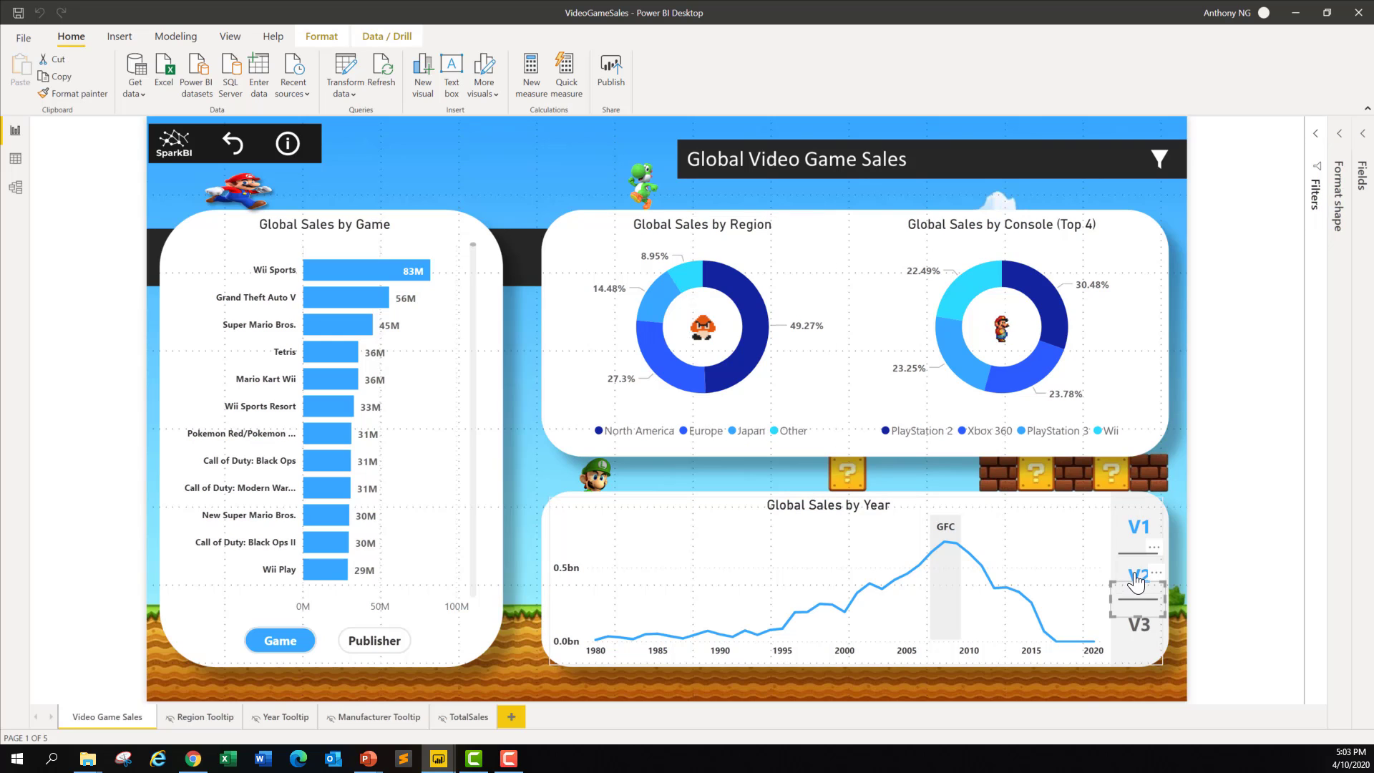
pyautogui.keyDown('ctrl'); pyautogui.click(1138, 554); pyautogui.keyUp('ctrl')
pyautogui.click(1252, 569)
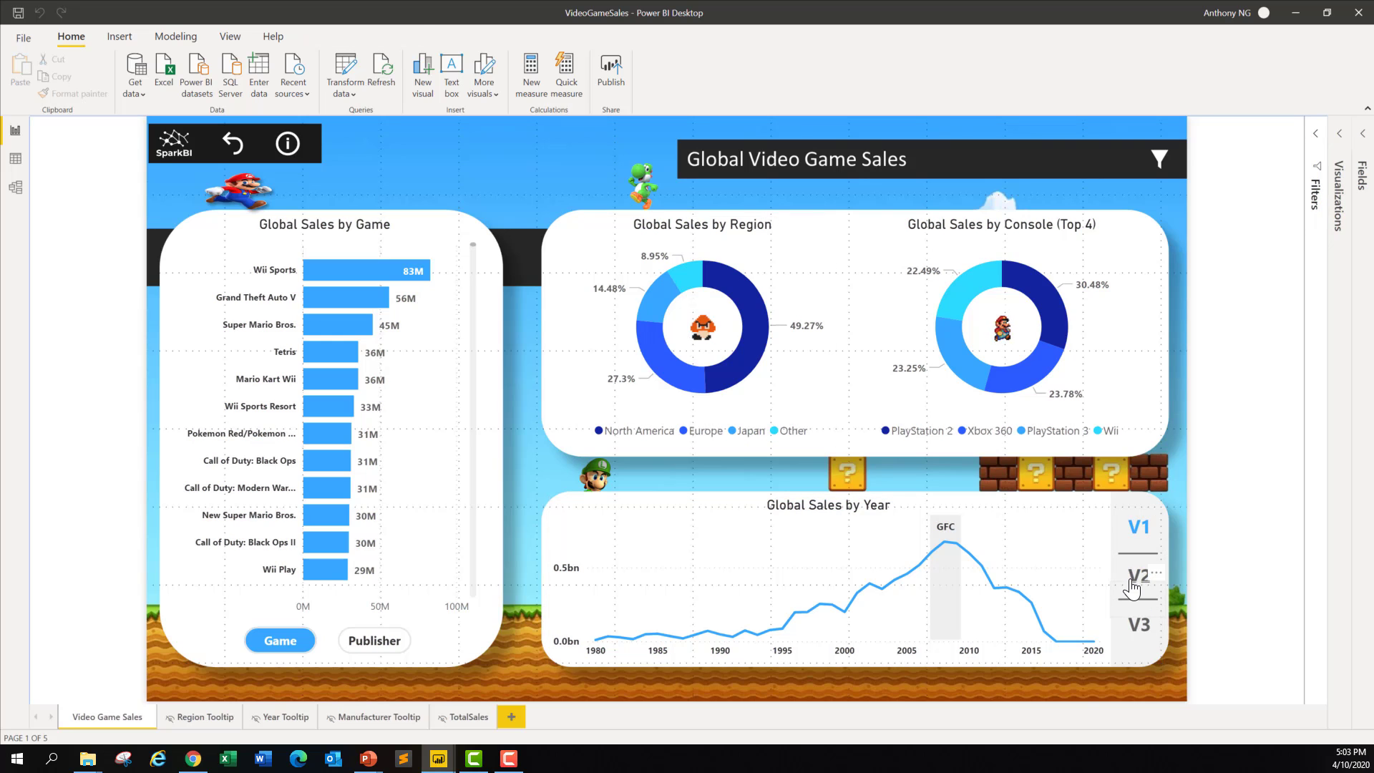
pyautogui.click(1135, 583)
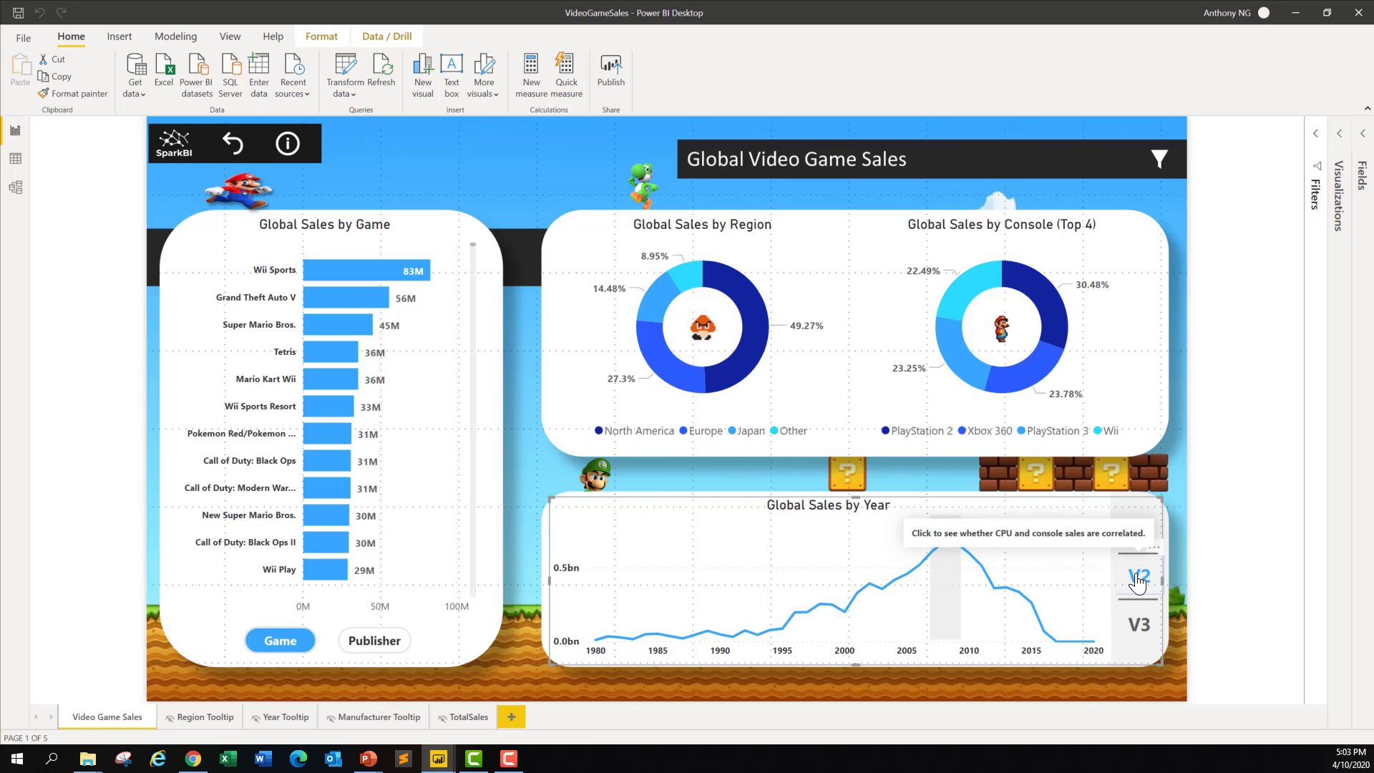
pyautogui.click(1138, 583)
pyautogui.keyDown('ctrl'); pyautogui.click(1139, 582); pyautogui.keyUp('ctrl')
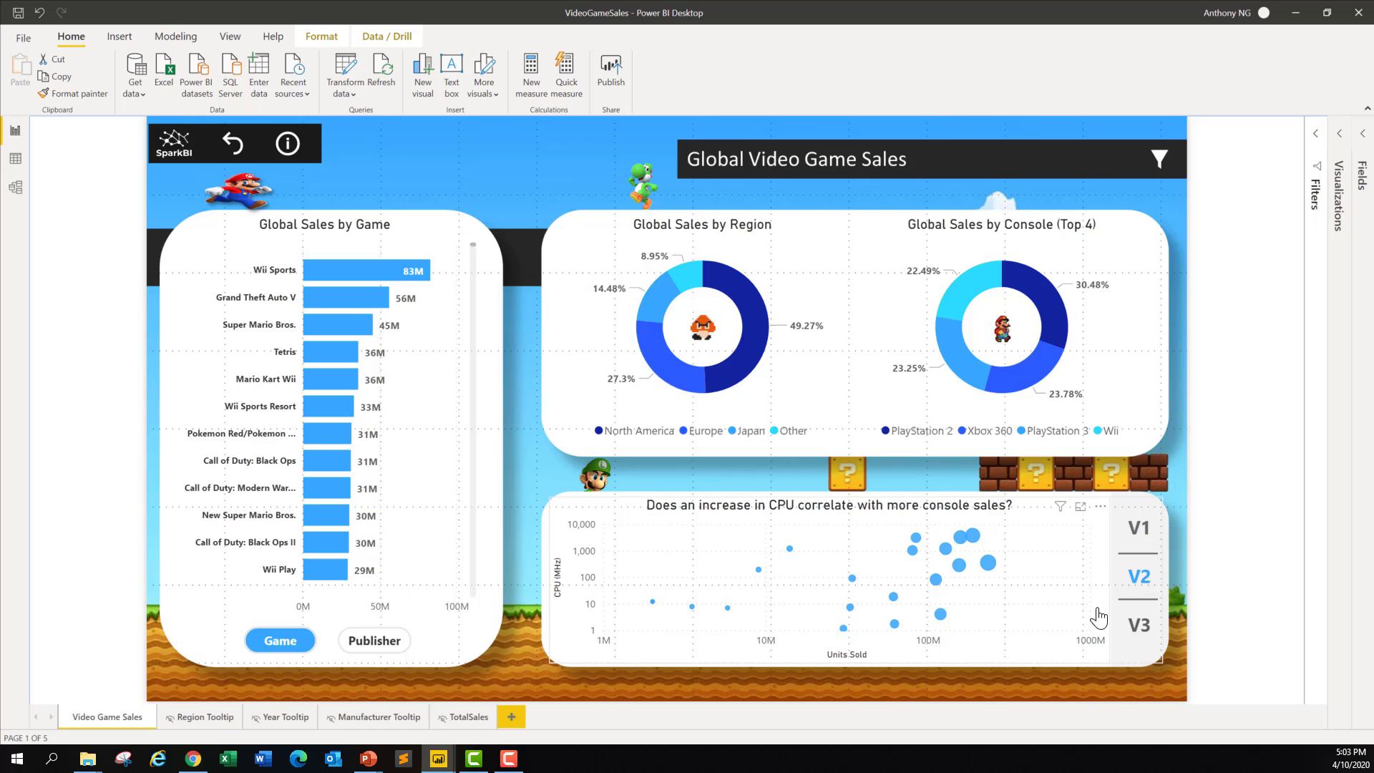
# Step: Preview V3 sales by genre, then restore the V1 Global Sales by Year line and check its tooltips
pyautogui.keyDown('ctrl'); pyautogui.click(1146, 628); pyautogui.keyUp('ctrl')
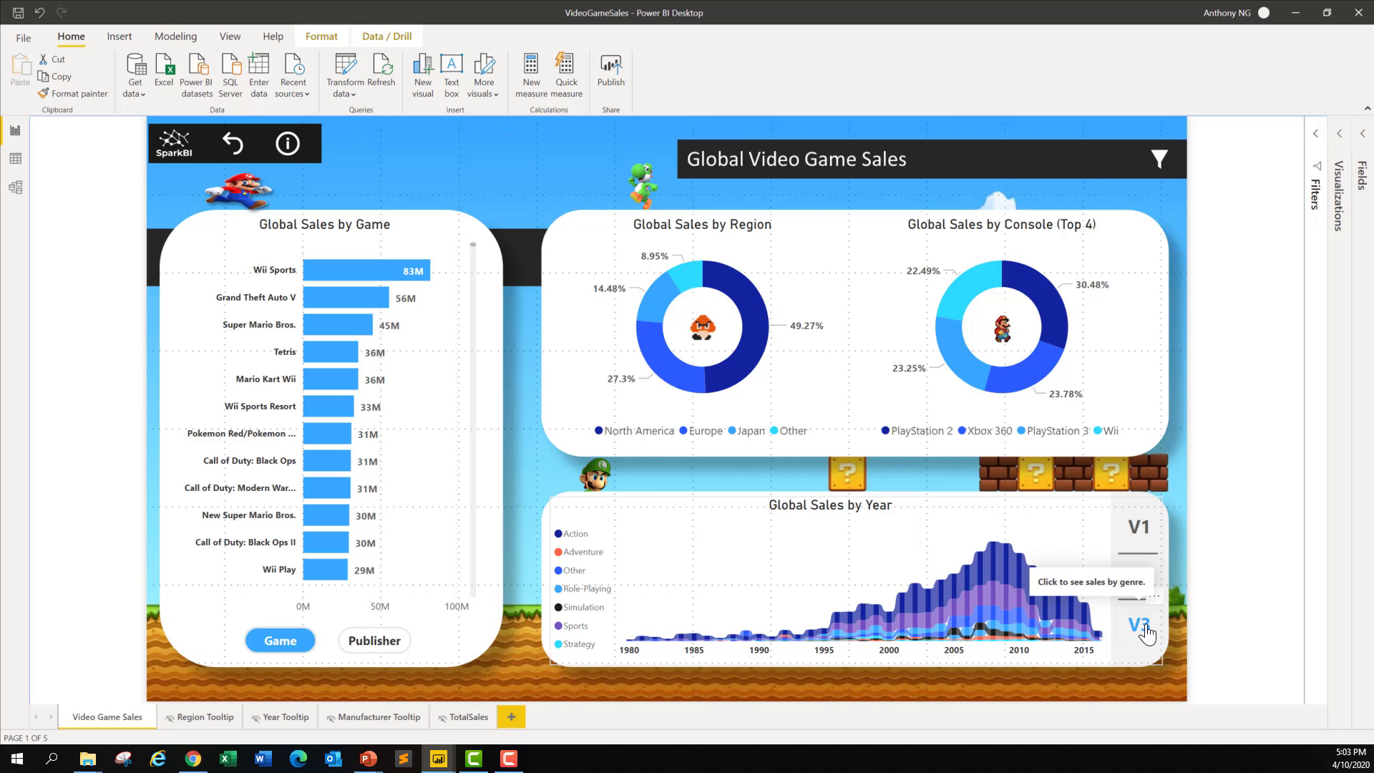
pyautogui.keyDown('ctrl'); pyautogui.click(1143, 530); pyautogui.keyUp('ctrl')
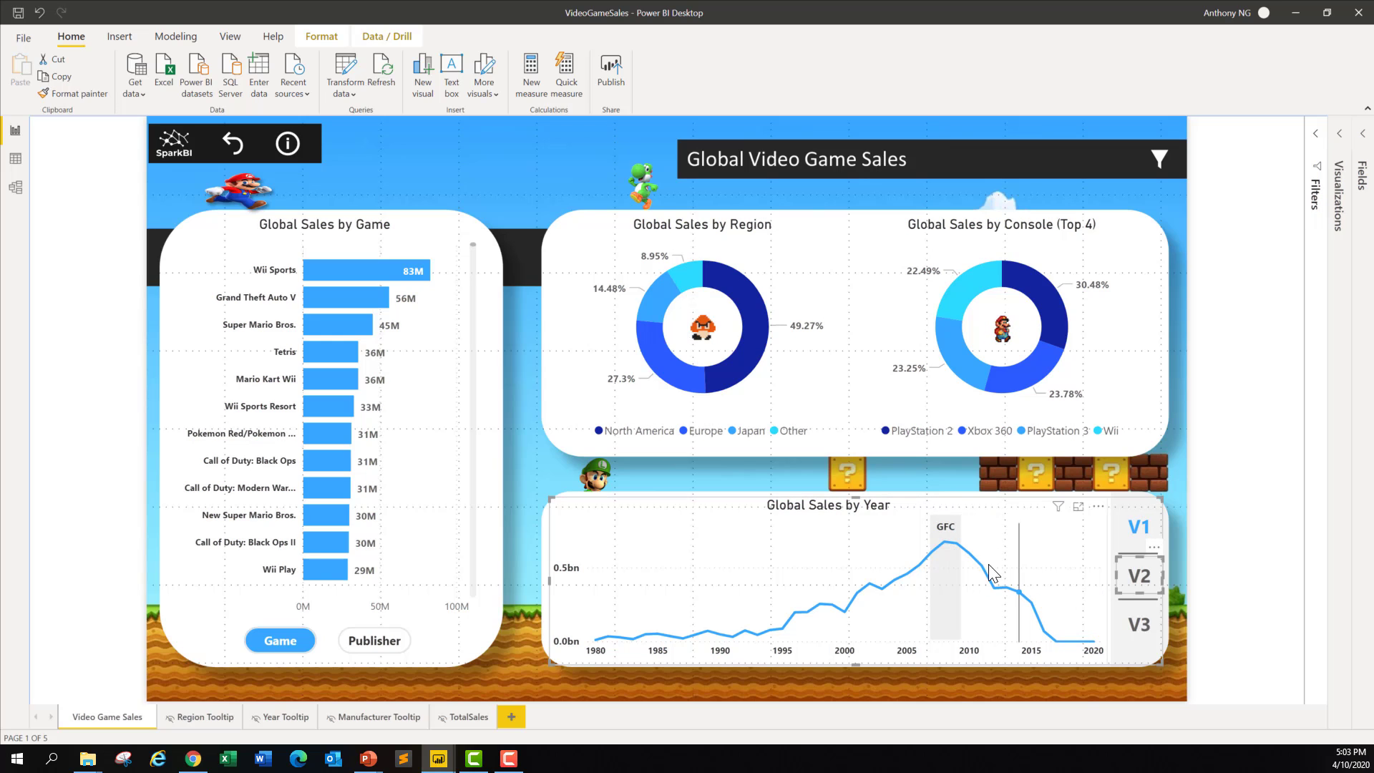
pyautogui.moveTo(1031, 589)
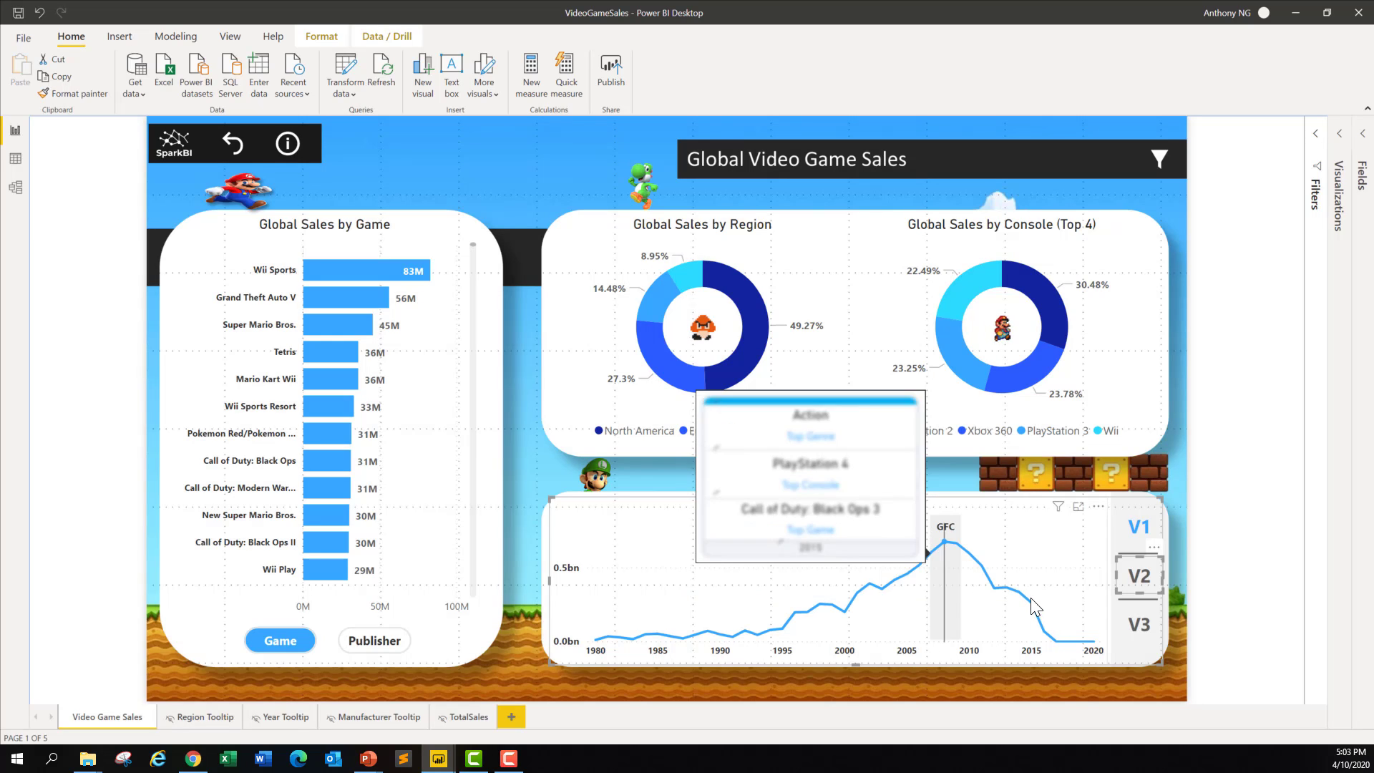
pyautogui.moveTo(1056, 614)
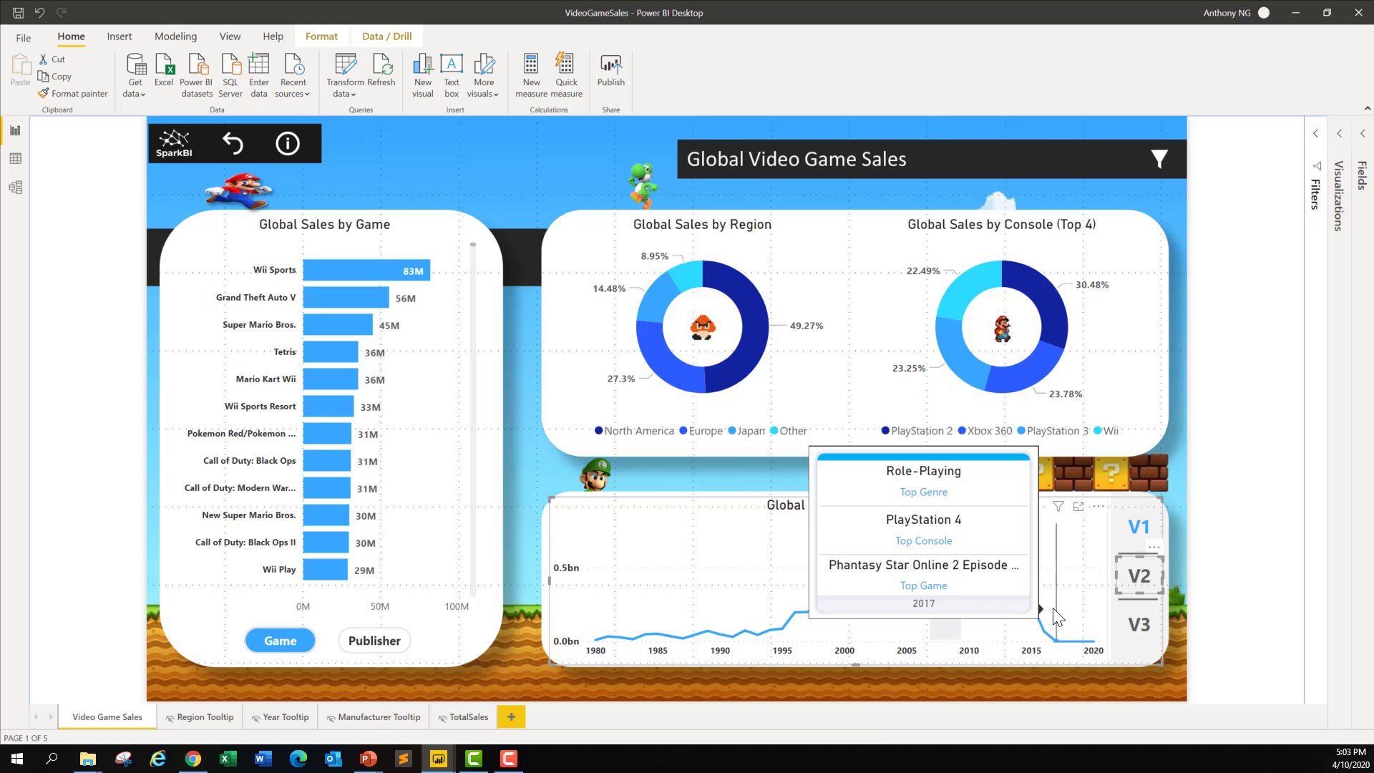
# Step: Switch the left chart to Global Sales by Publisher
pyautogui.click(441, 644)
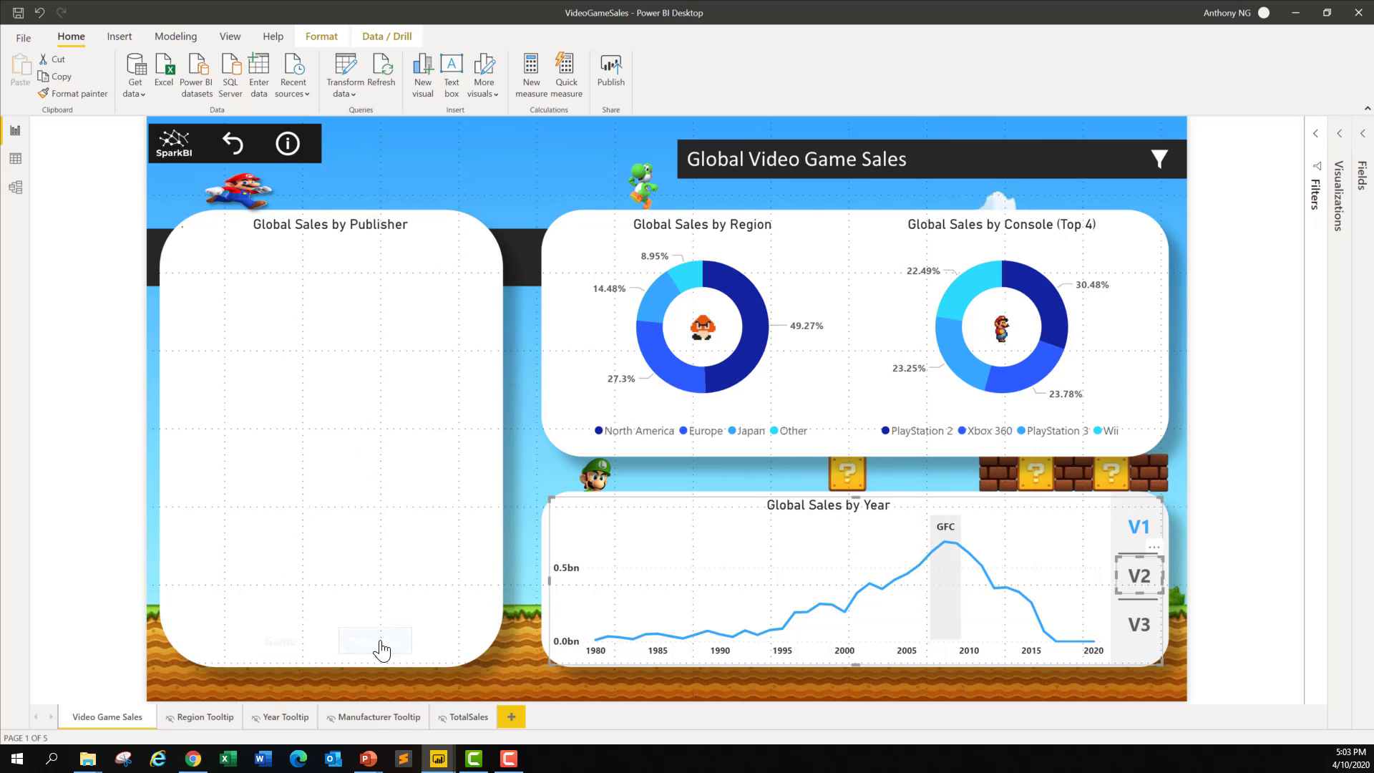